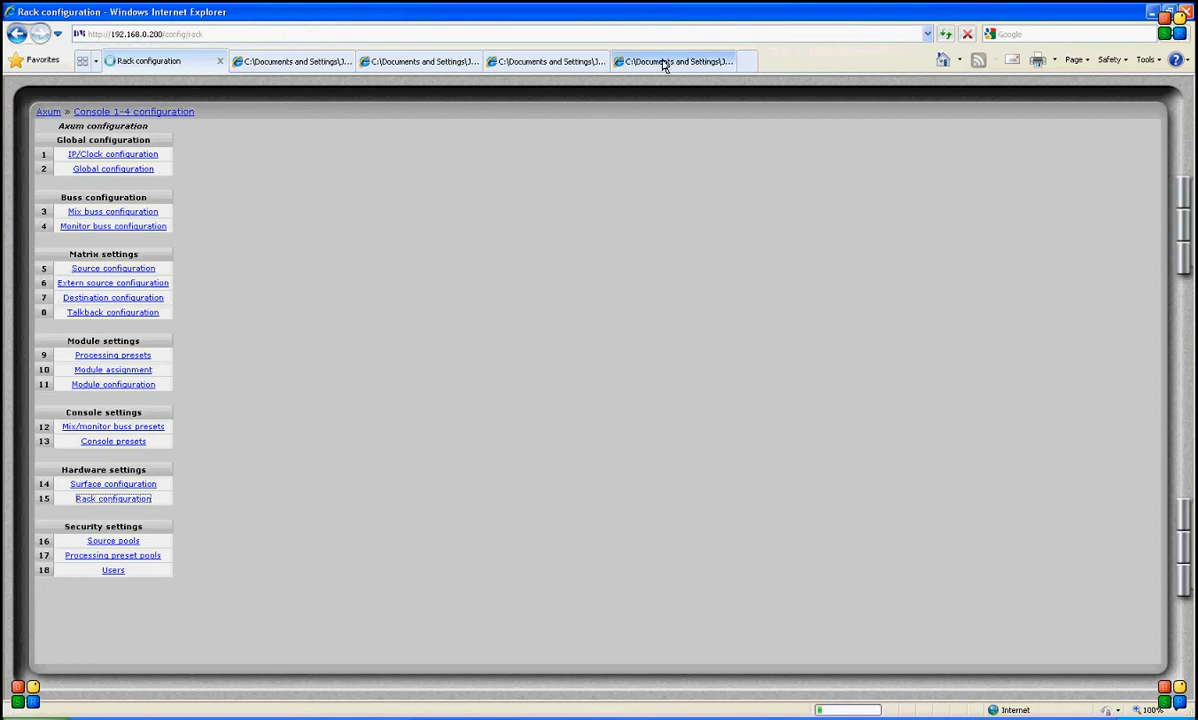
- View the console fader and rack hardware photos in the other tabs, then return to the rack configuration page
click(663, 63)
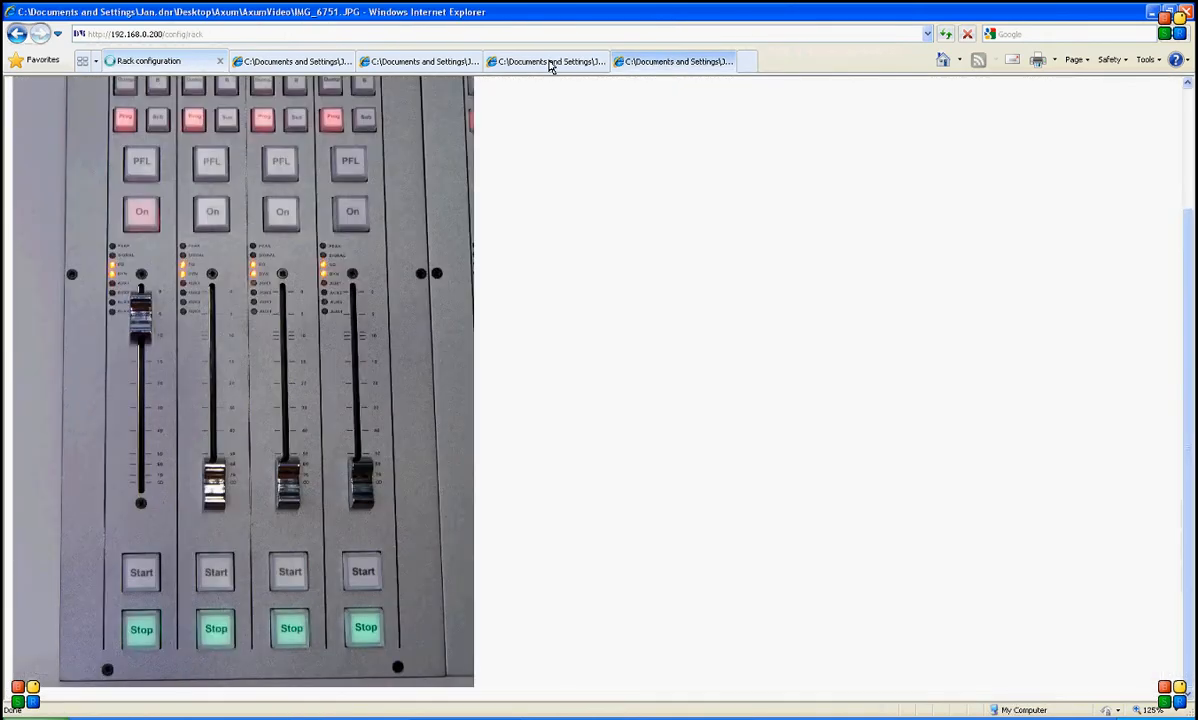
click(551, 63)
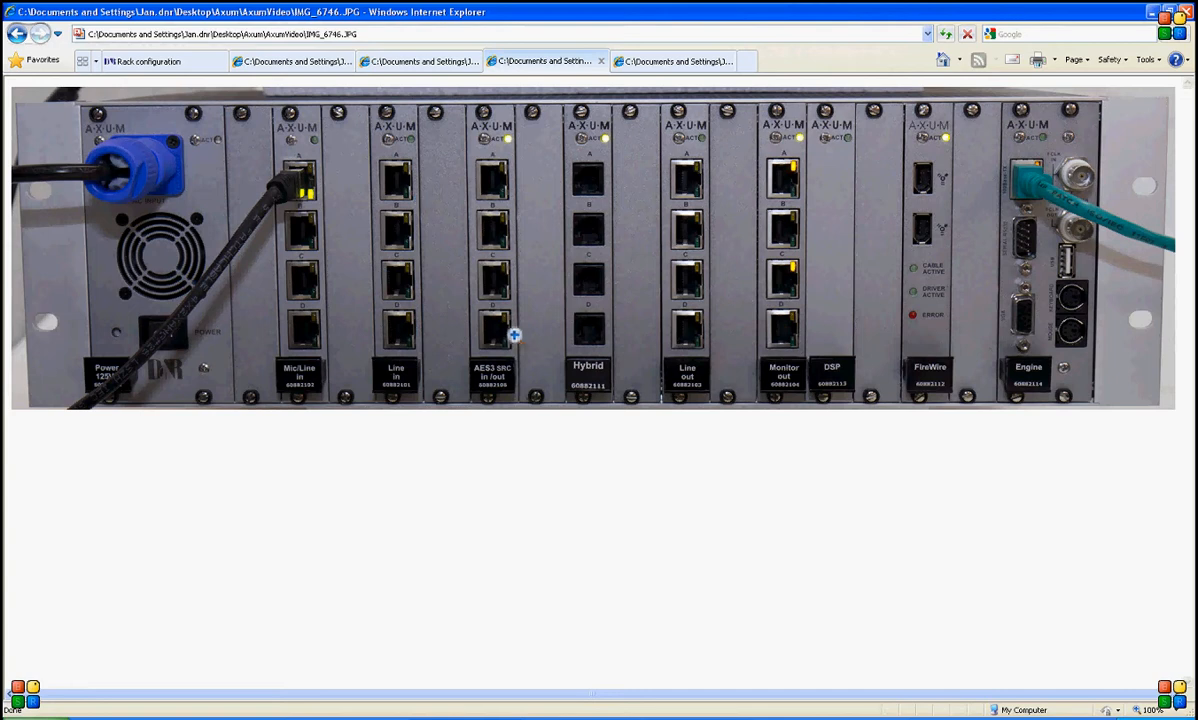
click(140, 62)
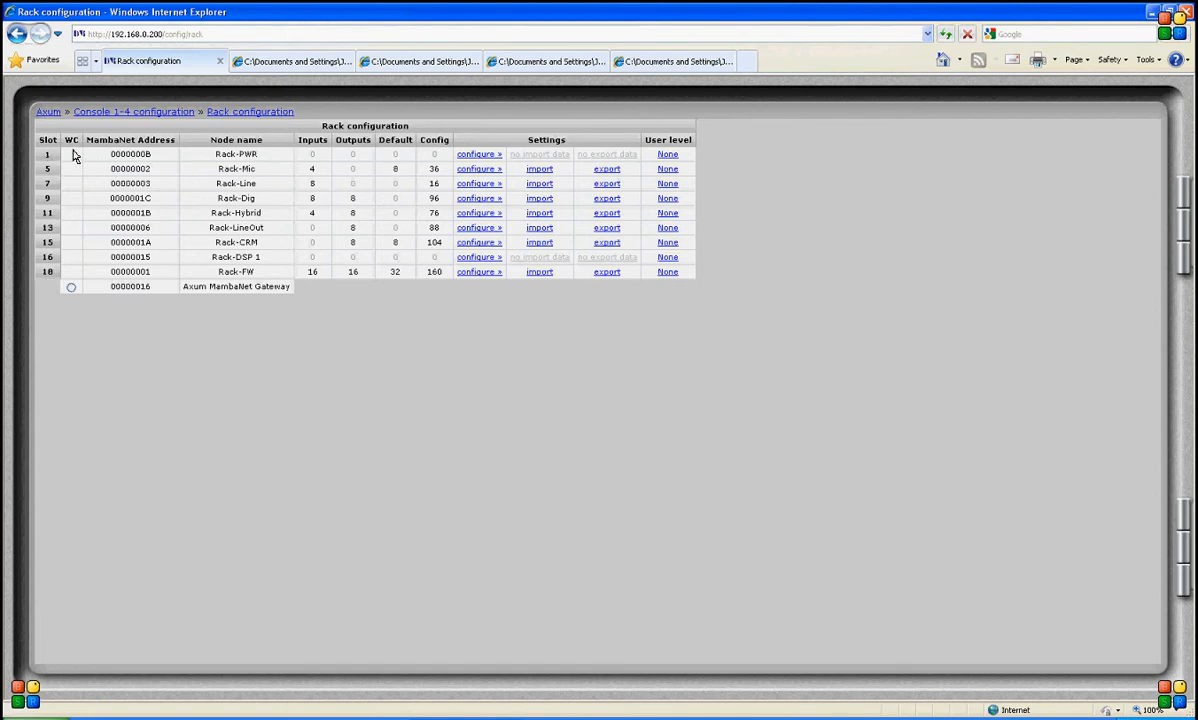
- Open the object configuration for the Rack-Mic card in slot 5
click(71, 287)
click(464, 173)
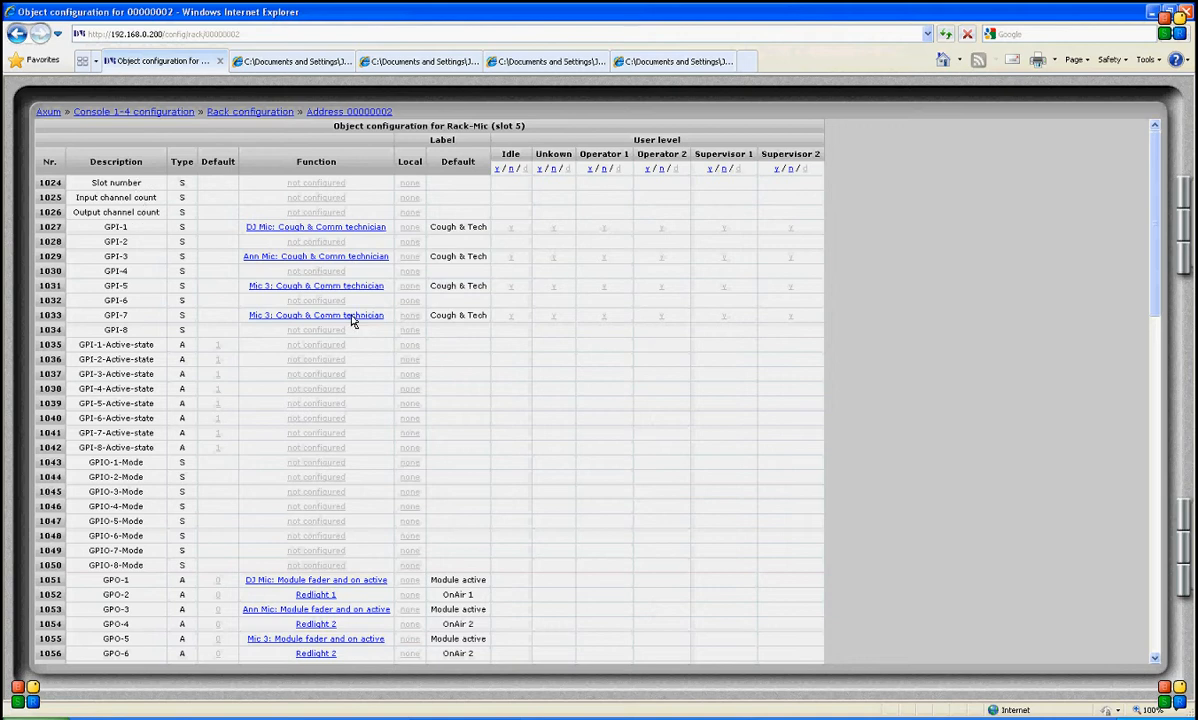
scroll(375, 362, down, 2)
scroll(375, 362, up, 2)
- Open GPI-1's function editor and browse its source type, source and function option lists
click(340, 226)
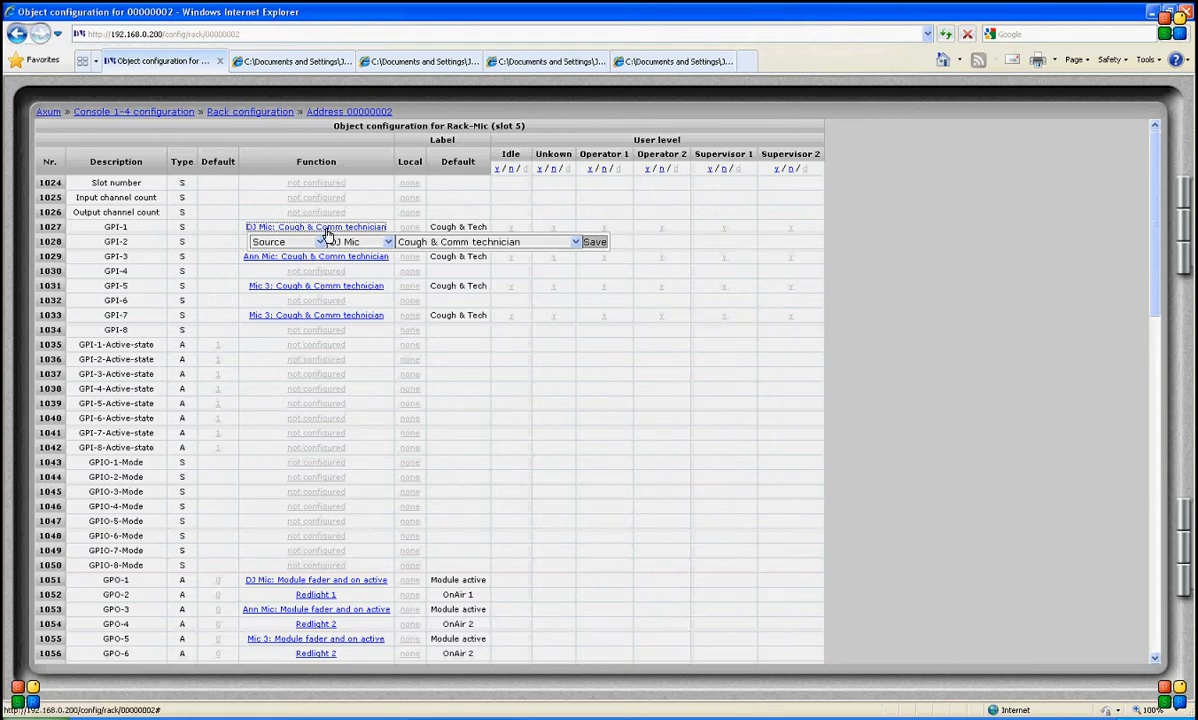
click(320, 241)
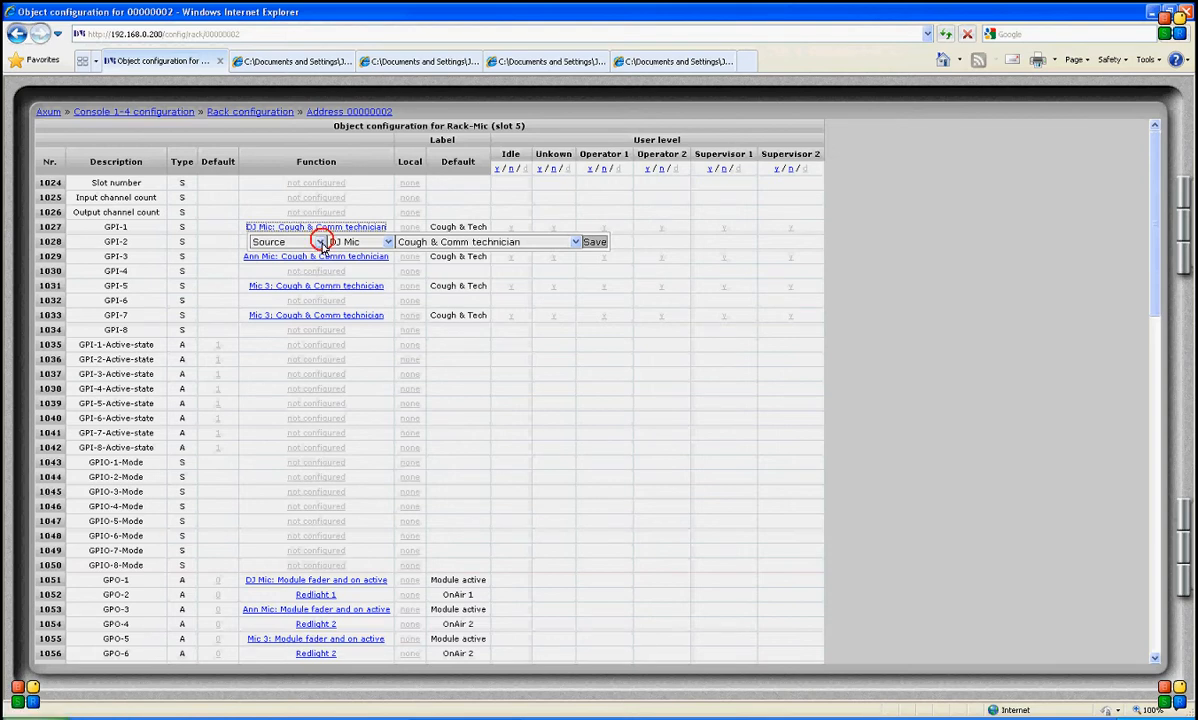
click(300, 322)
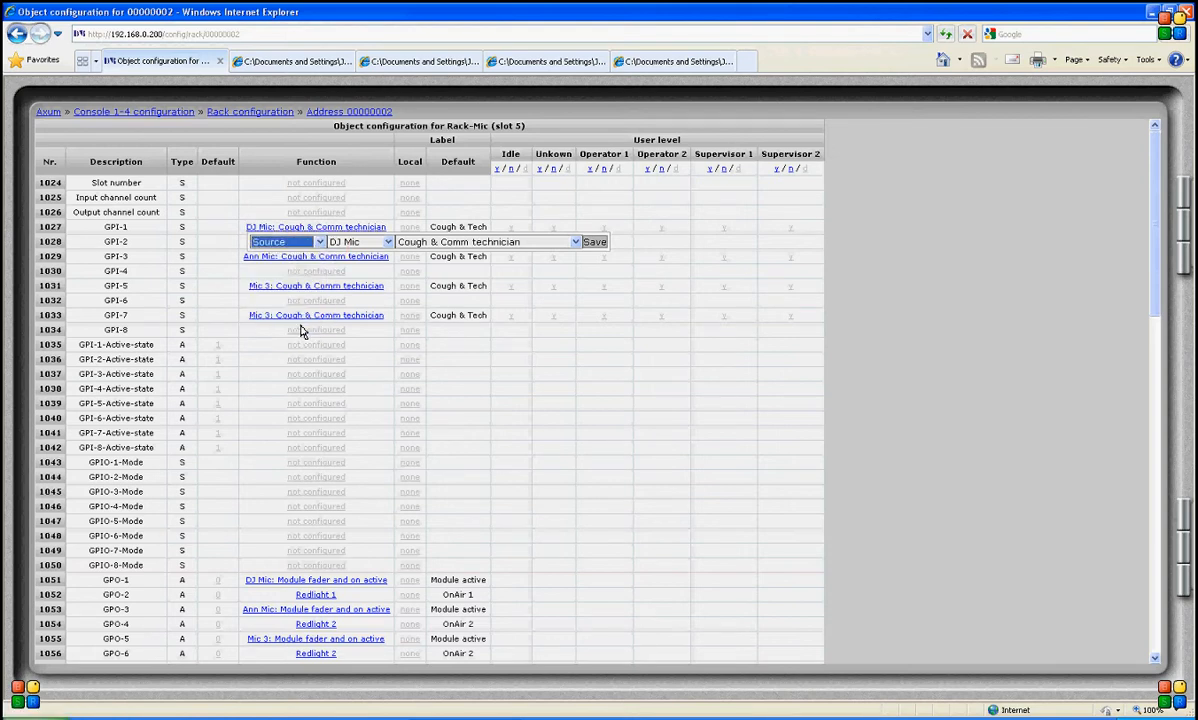
click(389, 243)
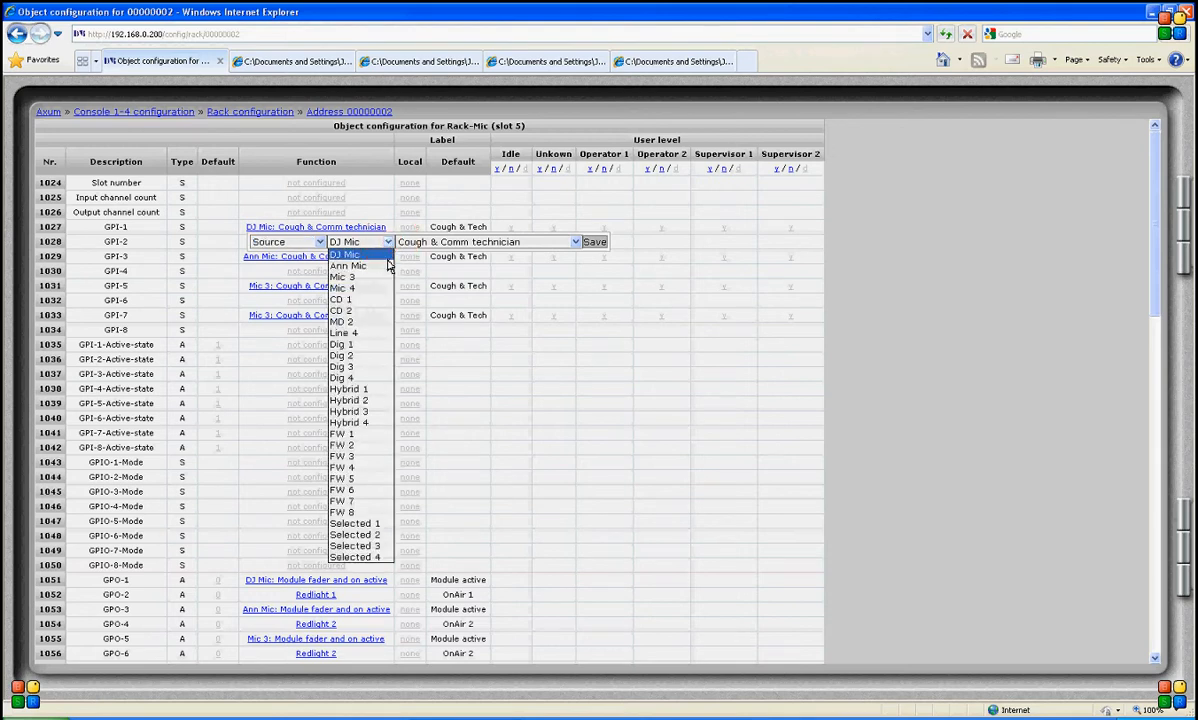
click(340, 242)
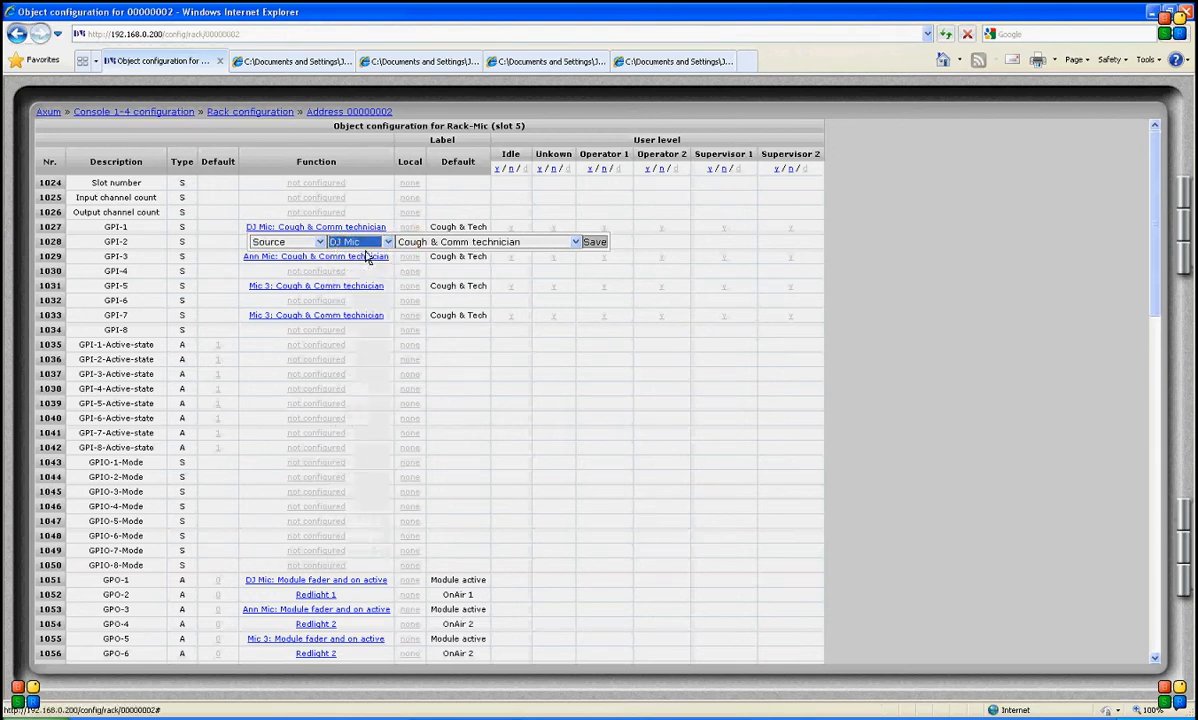
click(362, 241)
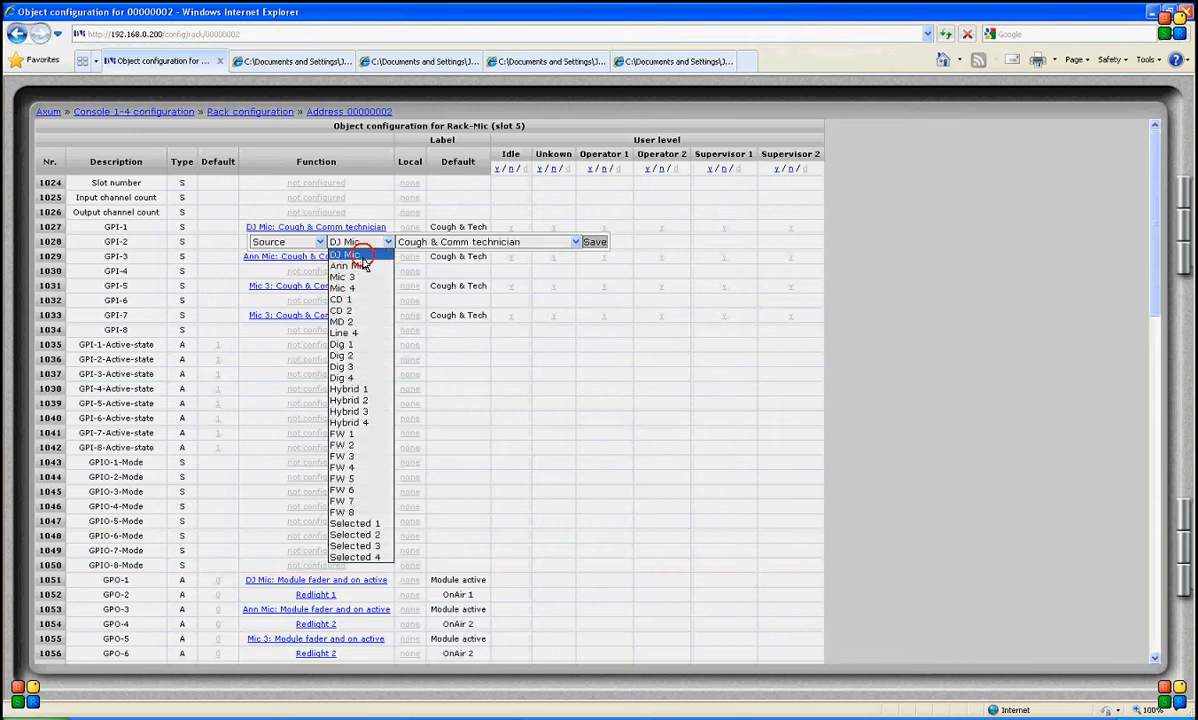
click(345, 243)
click(570, 241)
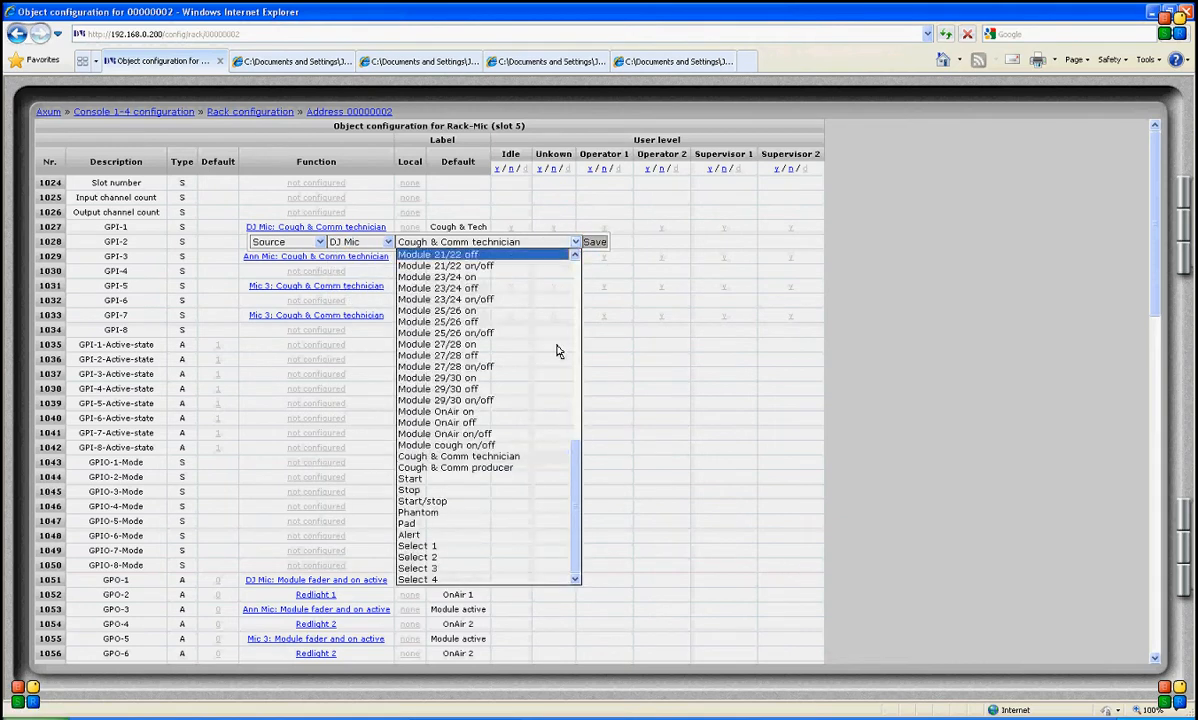
click(579, 398)
drag(580, 401, 574, 264)
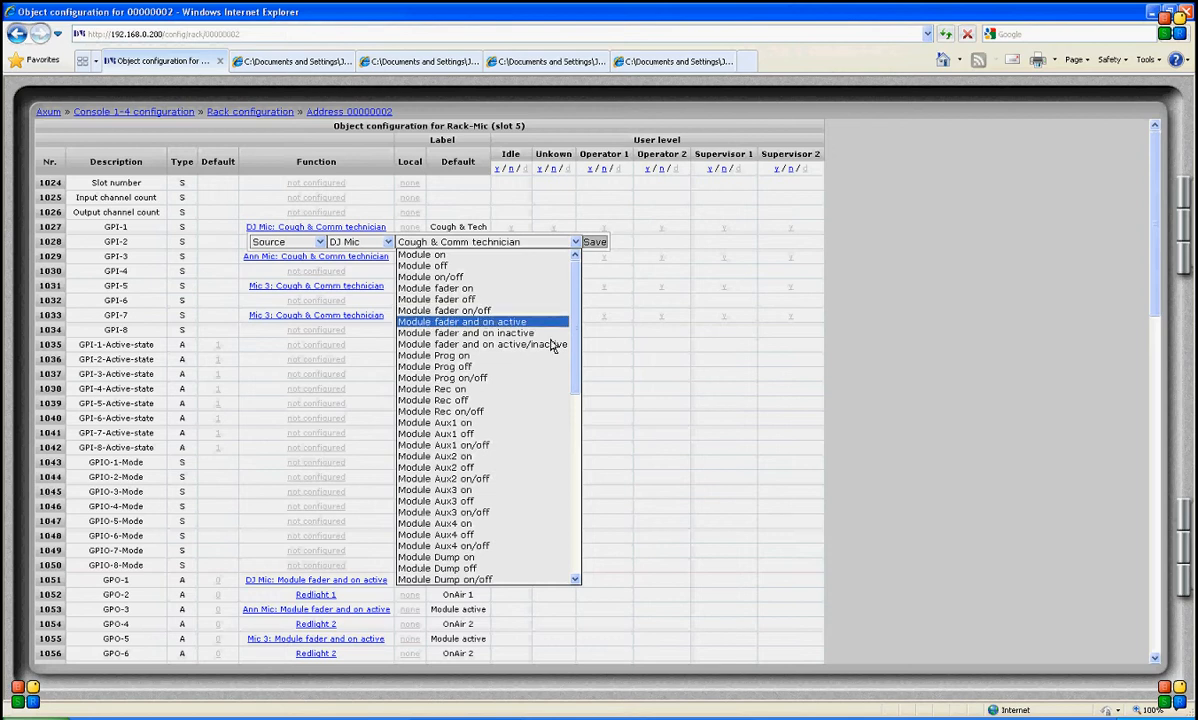
drag(575, 343, 575, 390)
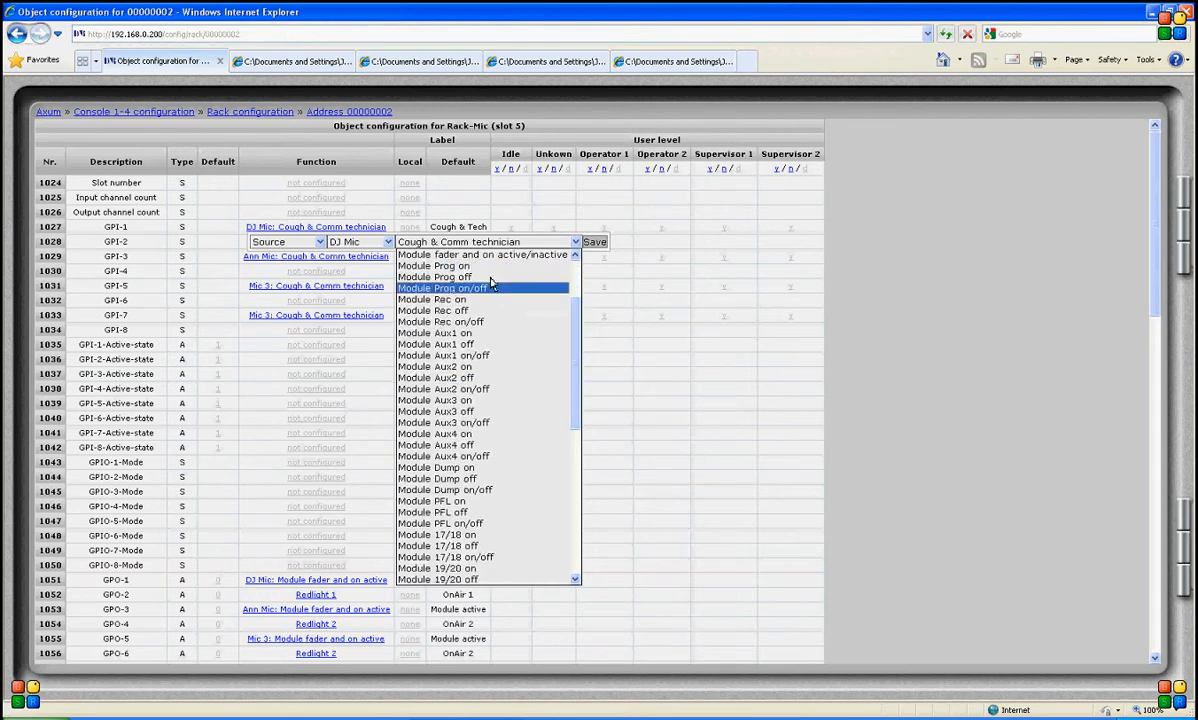
scroll(516, 508, down, 11)
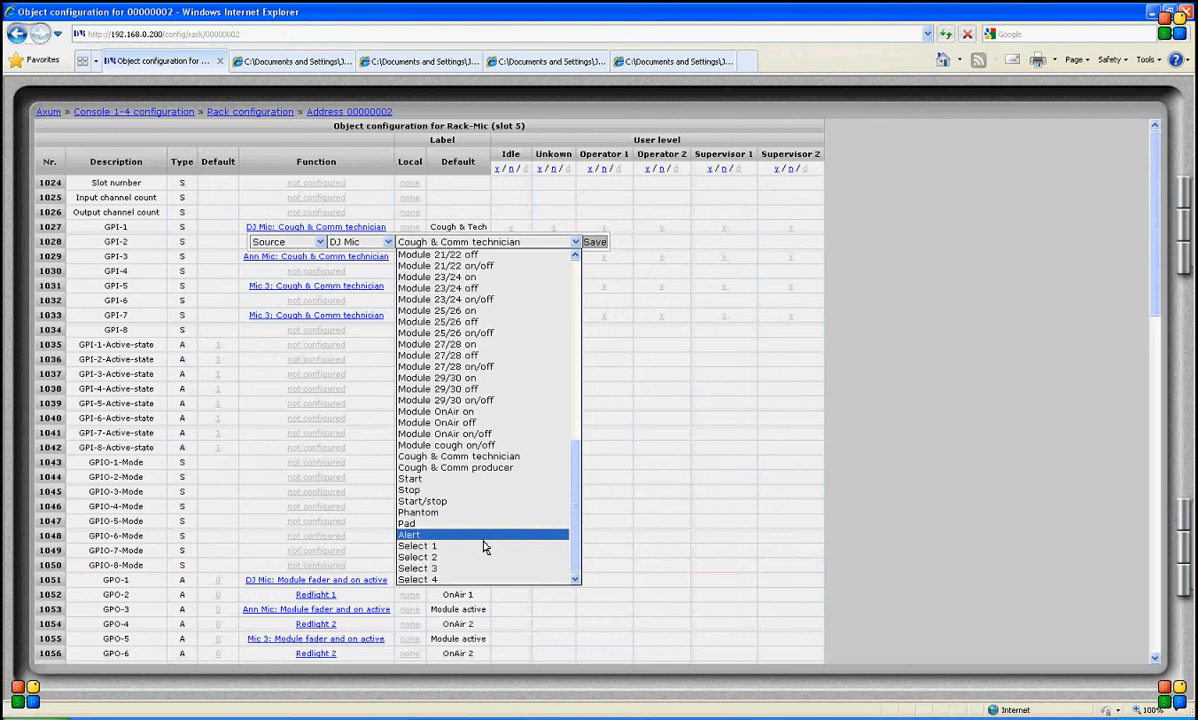
- Set GPI-1's function to Module 1 with Module preset A/B
click(321, 243)
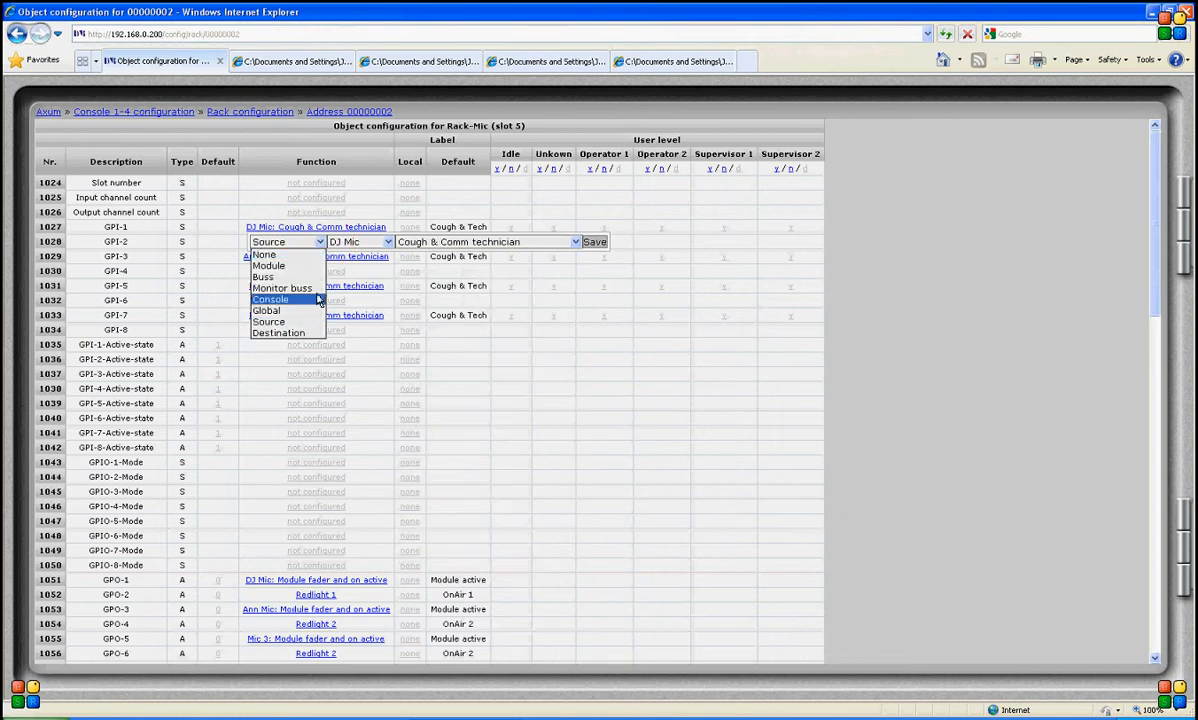
click(310, 265)
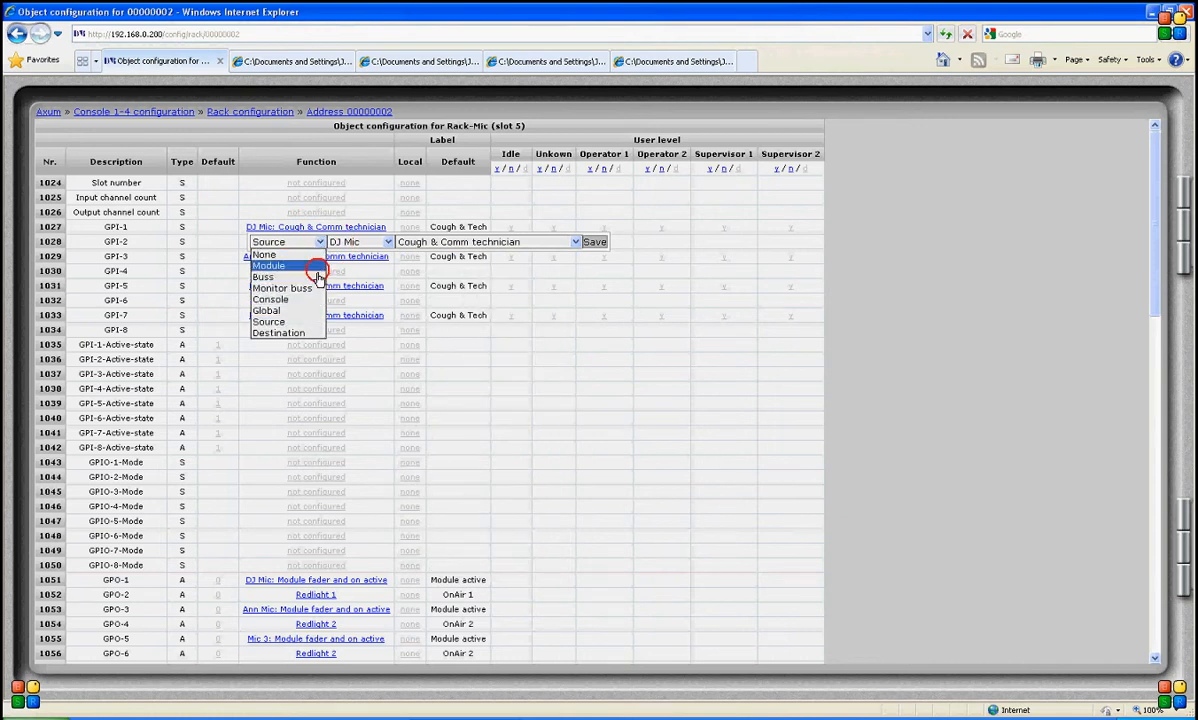
click(388, 244)
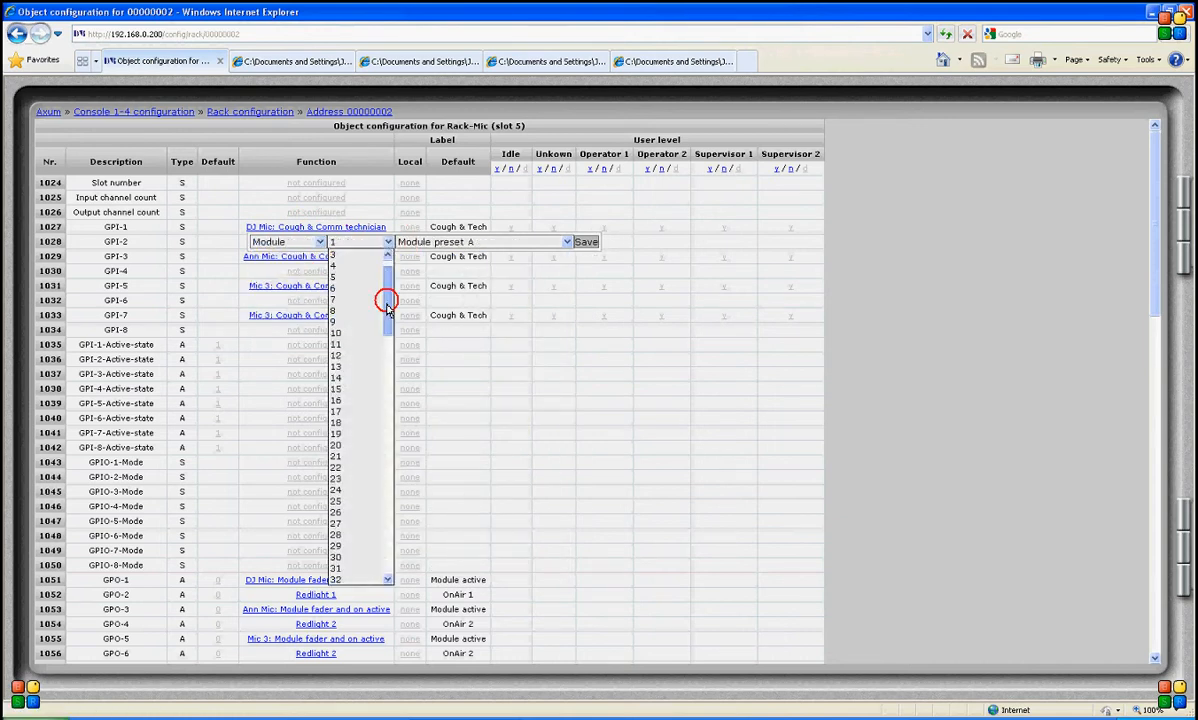
drag(382, 302, 367, 251)
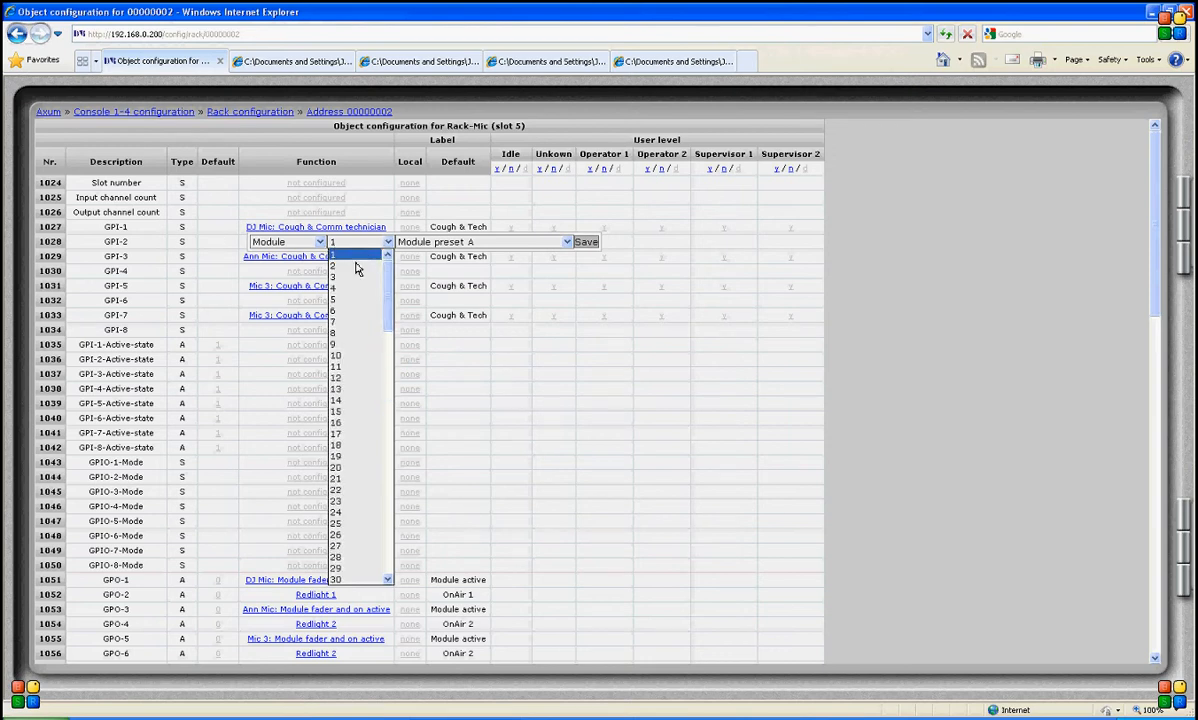
click(363, 262)
click(510, 243)
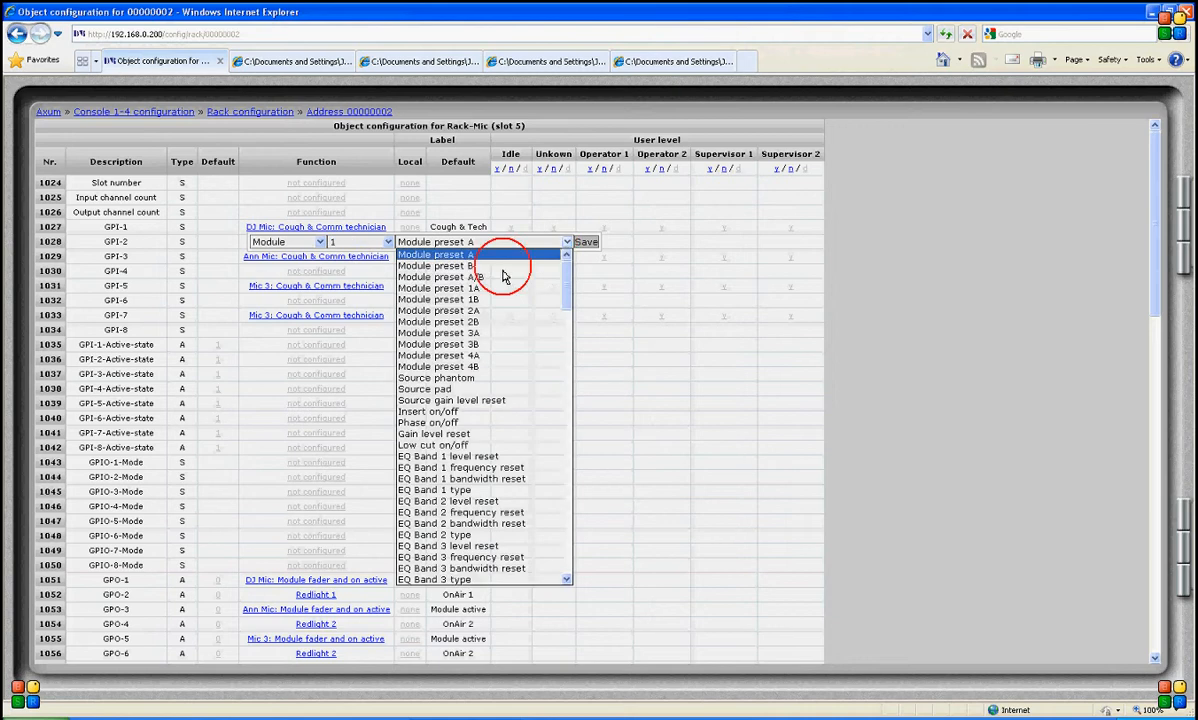
click(497, 277)
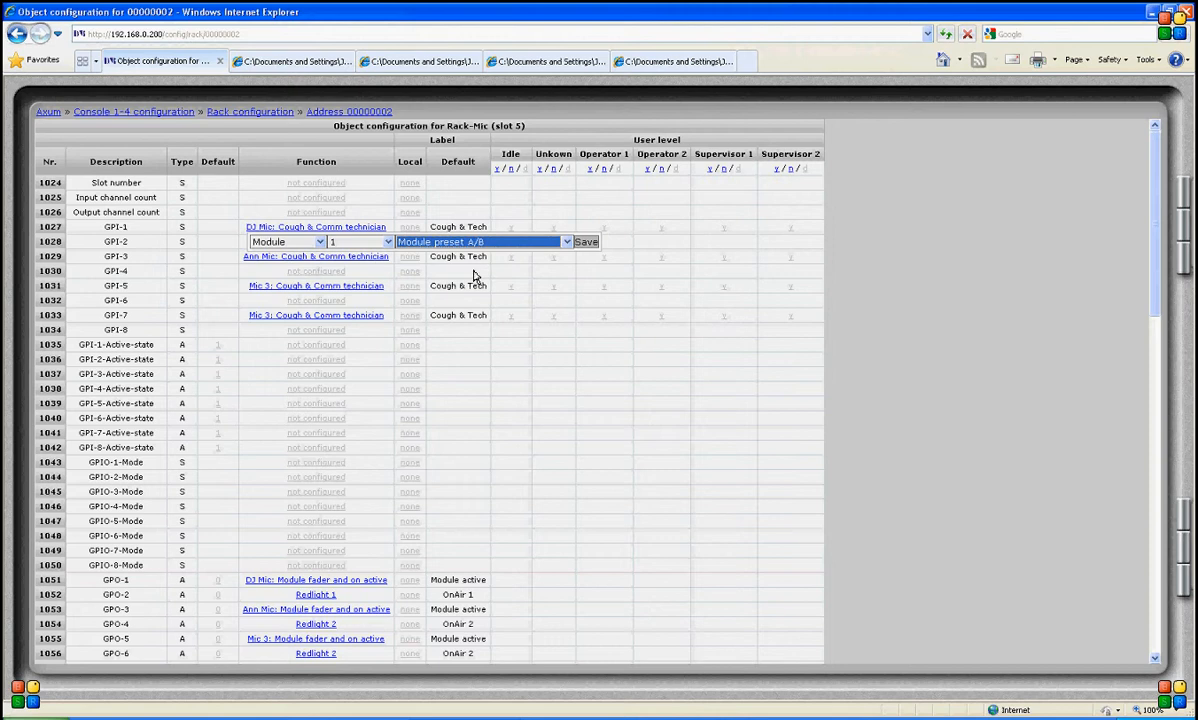
- Switch GPI-1's function back to Source and save it
click(320, 242)
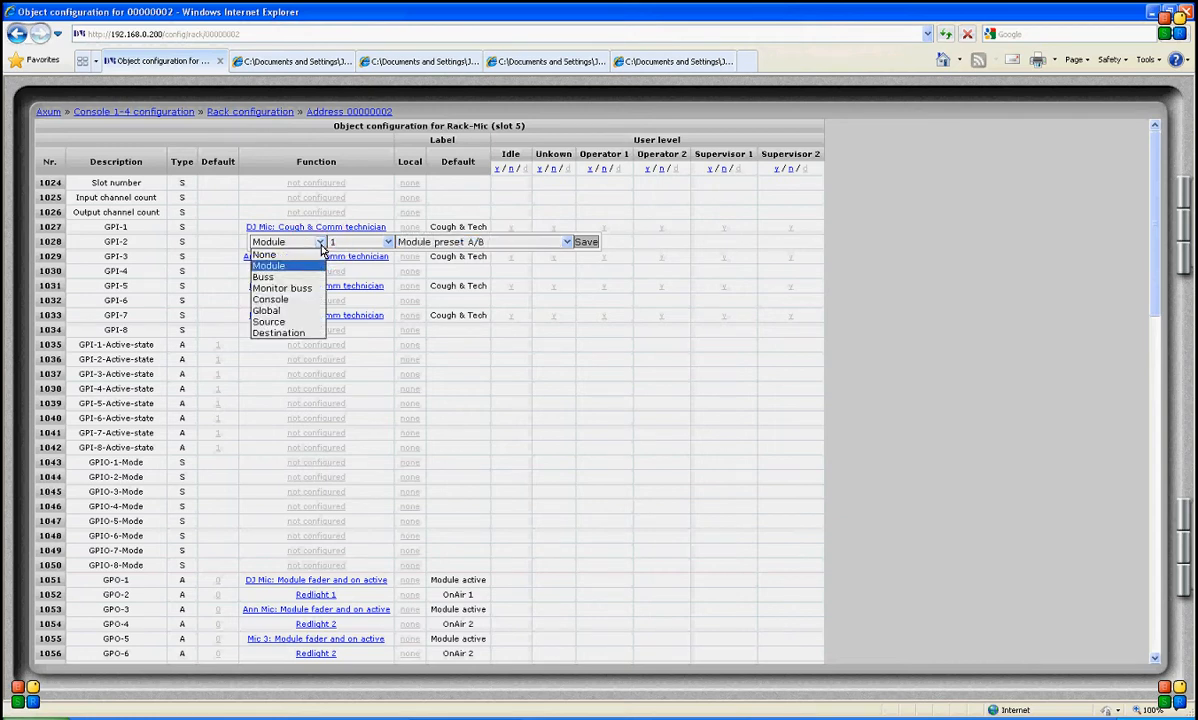
click(298, 322)
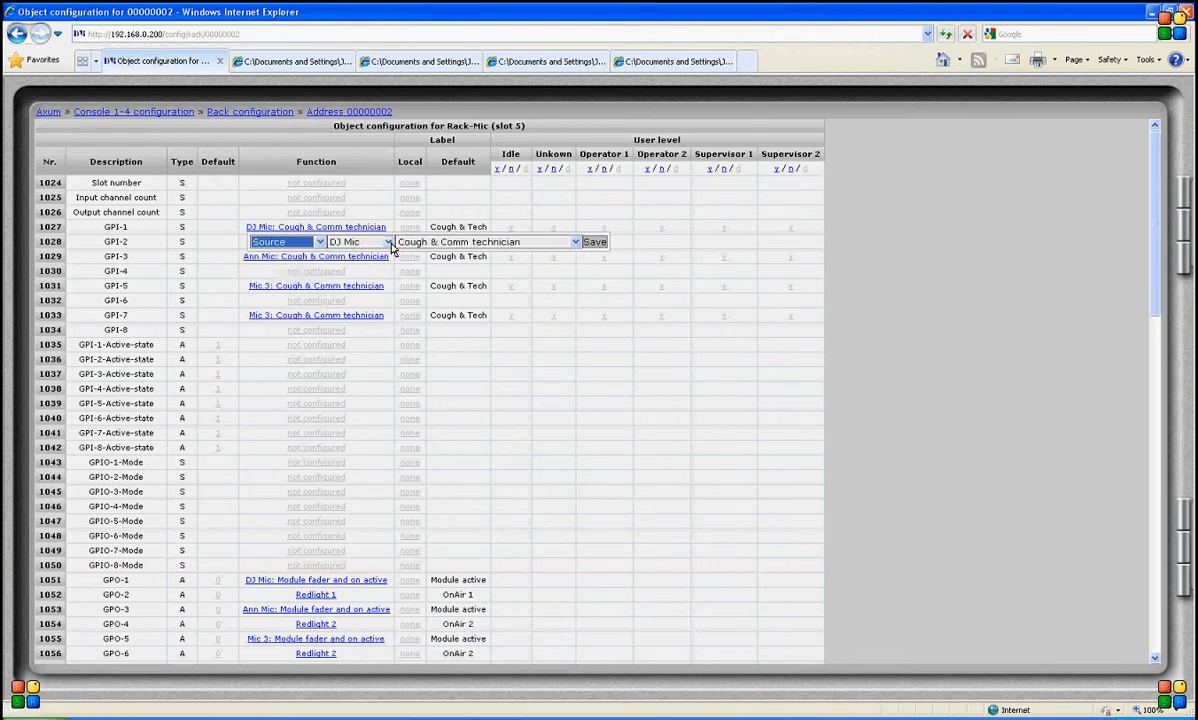
click(600, 246)
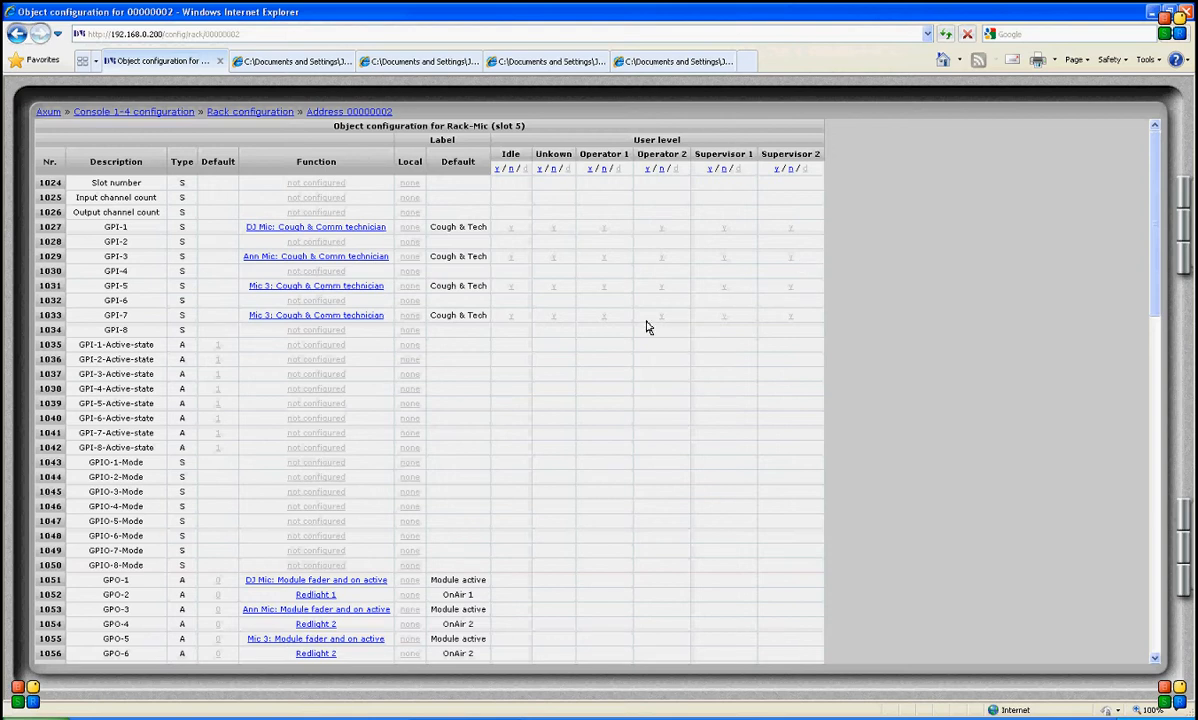
- Open GPO-1's function editor and review its source and function options without changing them
scroll(646, 327, down, 1)
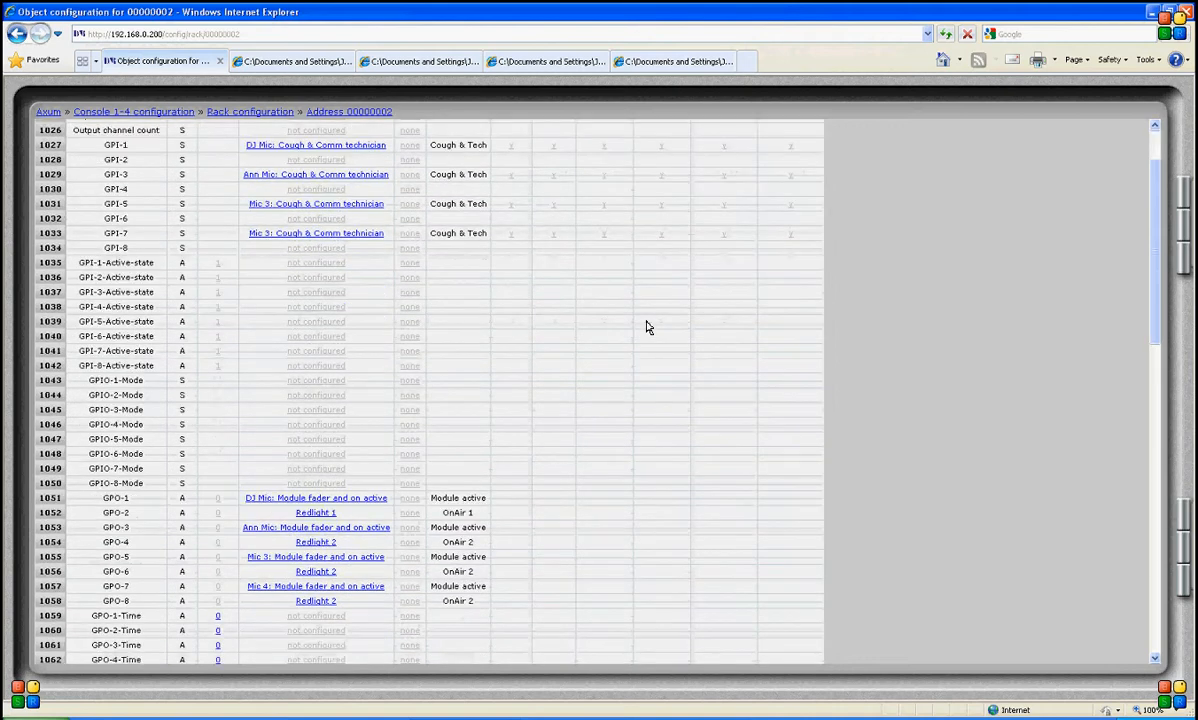
scroll(646, 327, up, 1)
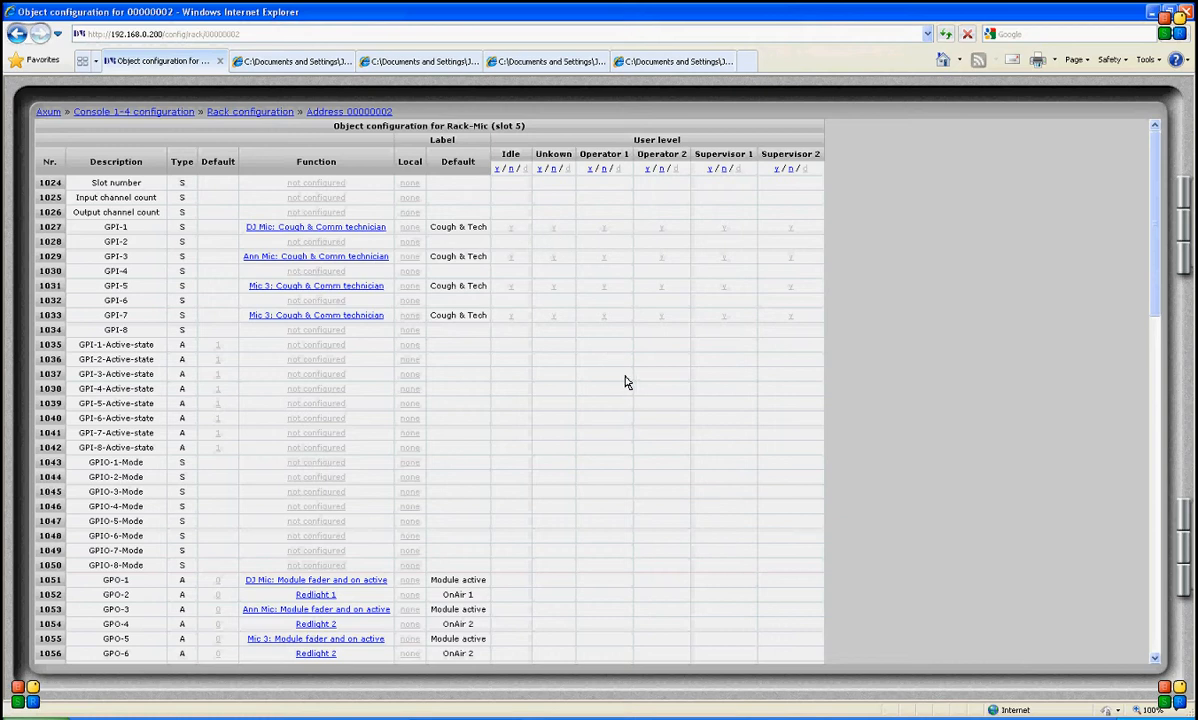
scroll(626, 382, down, 2)
scroll(626, 382, down, 1)
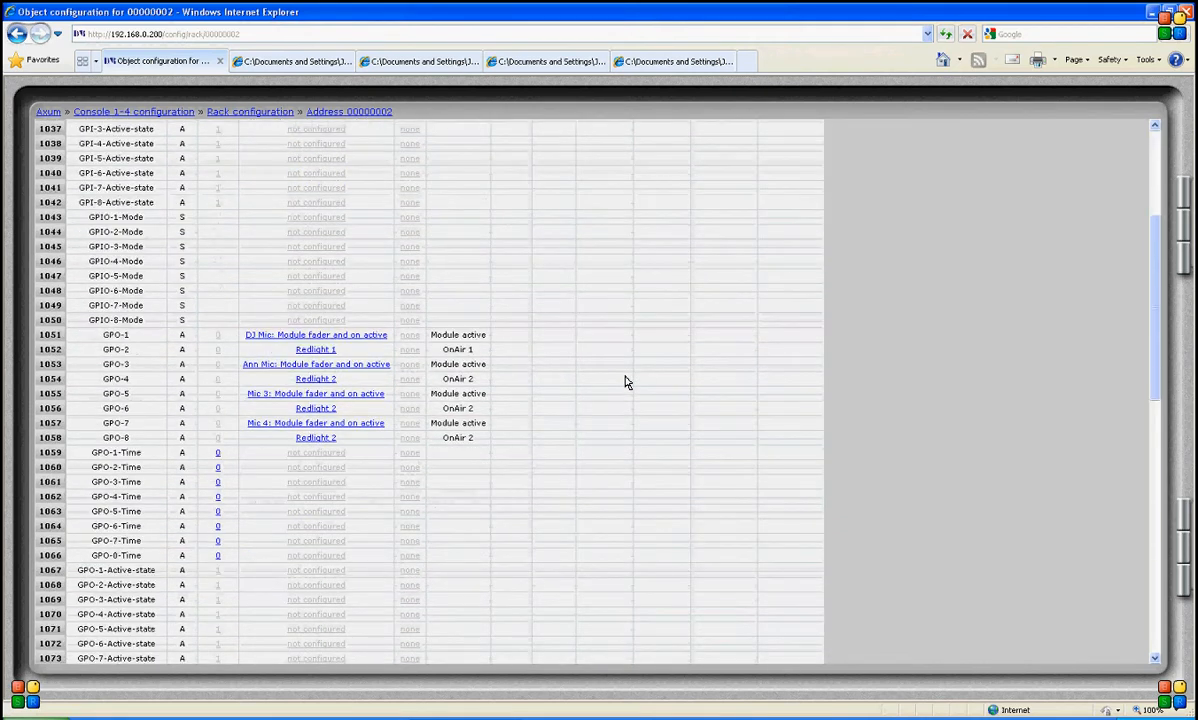
scroll(626, 382, down, 1)
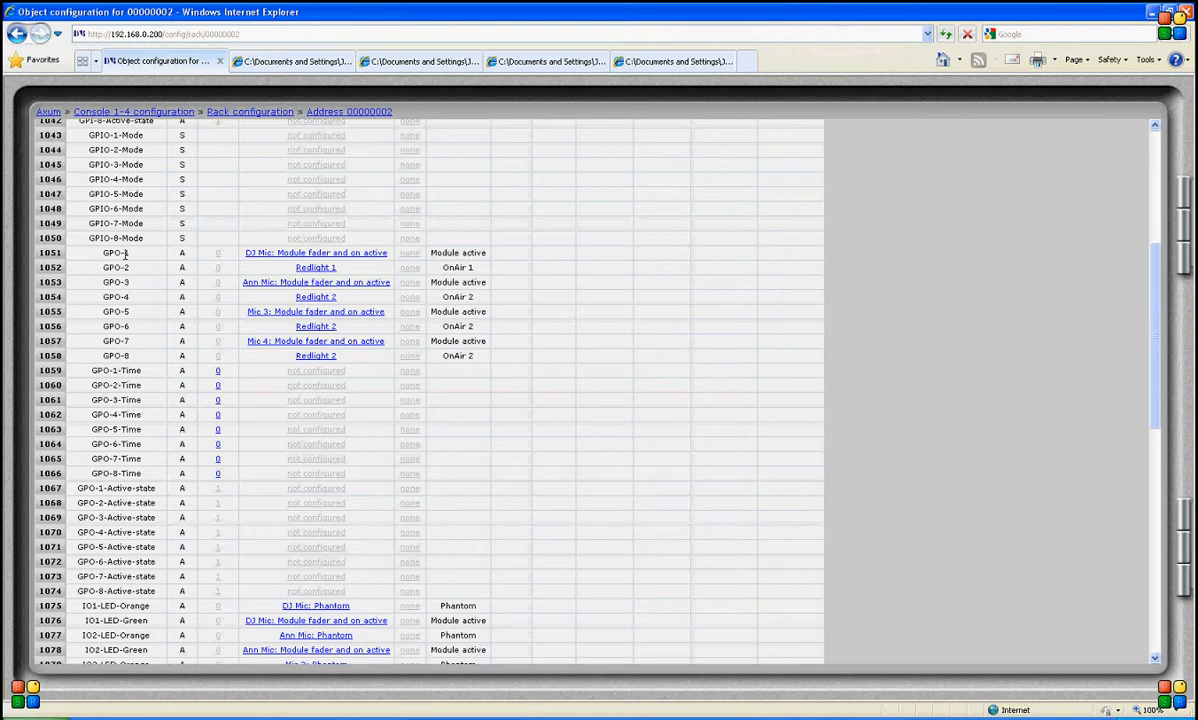
click(287, 266)
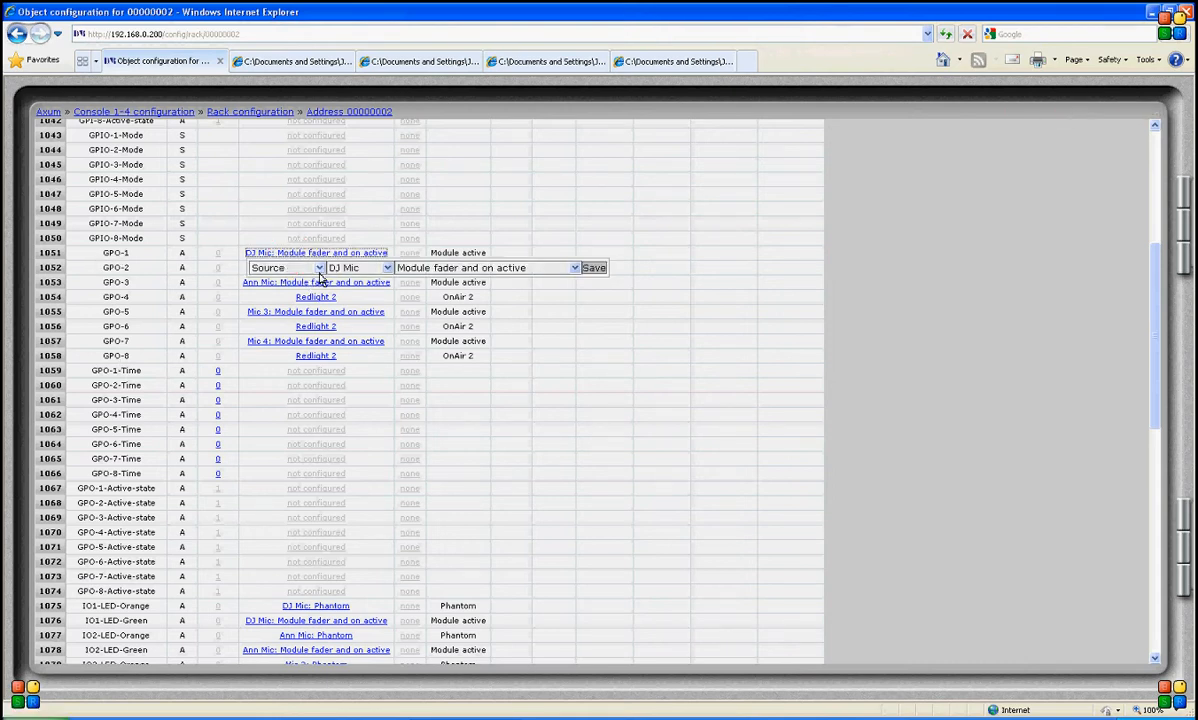
click(318, 267)
click(413, 287)
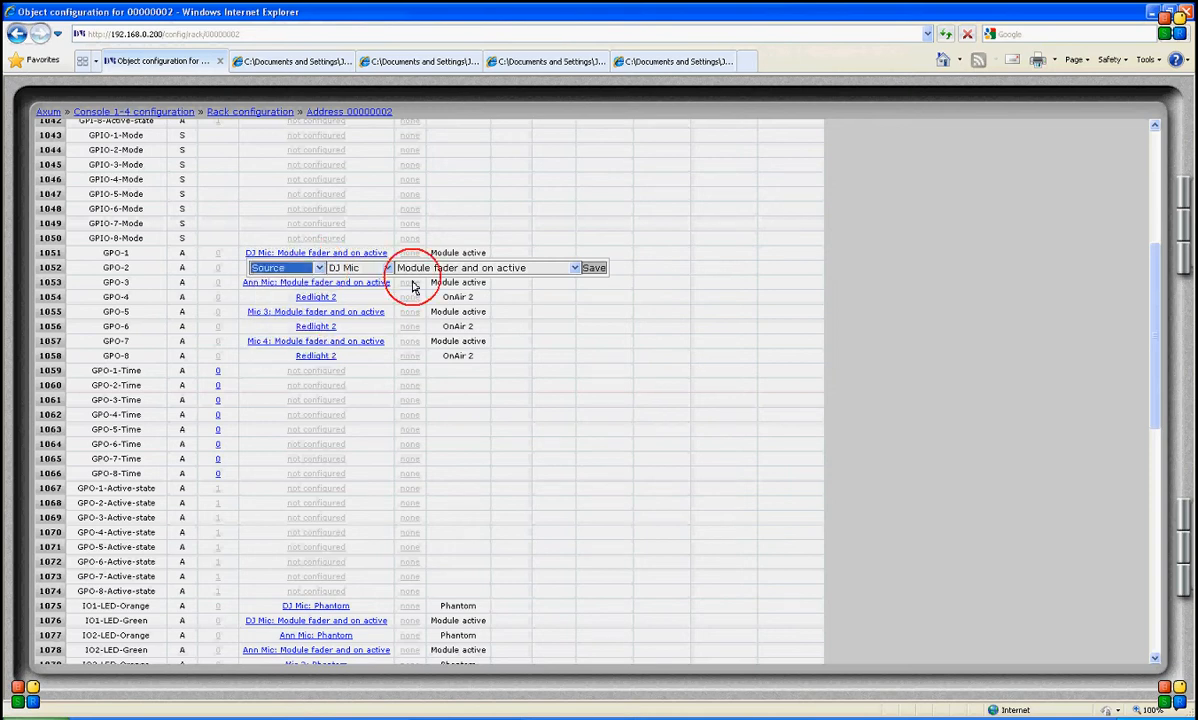
click(570, 270)
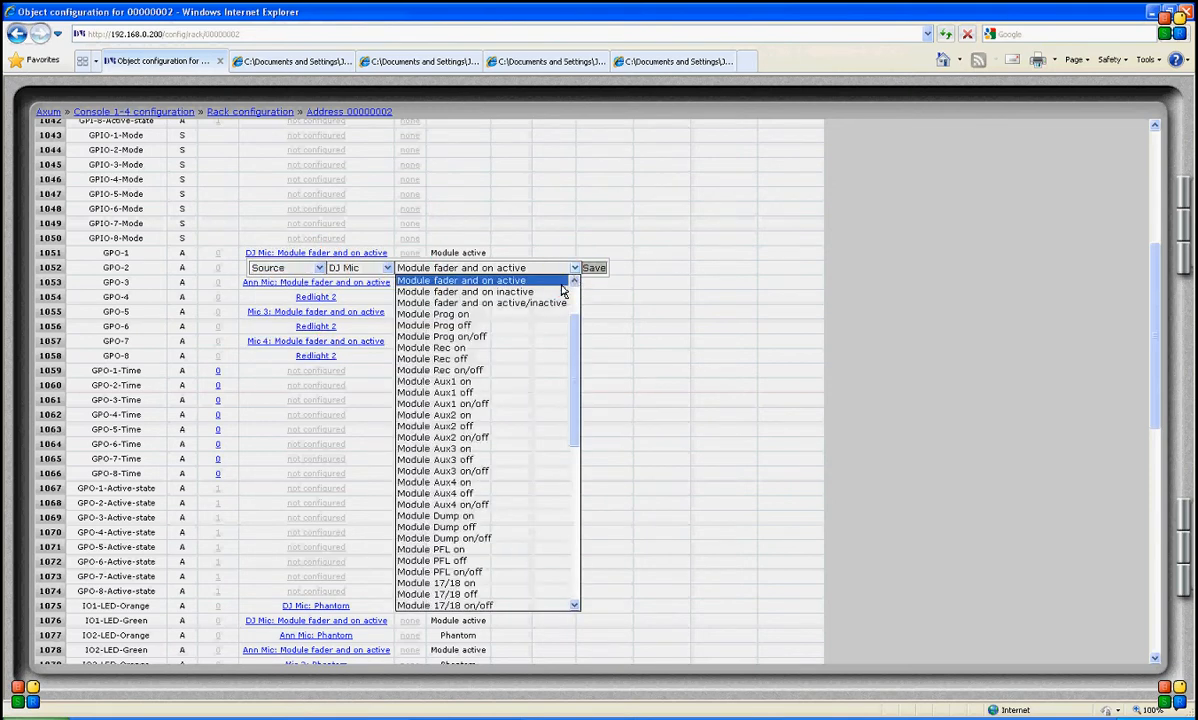
click(523, 280)
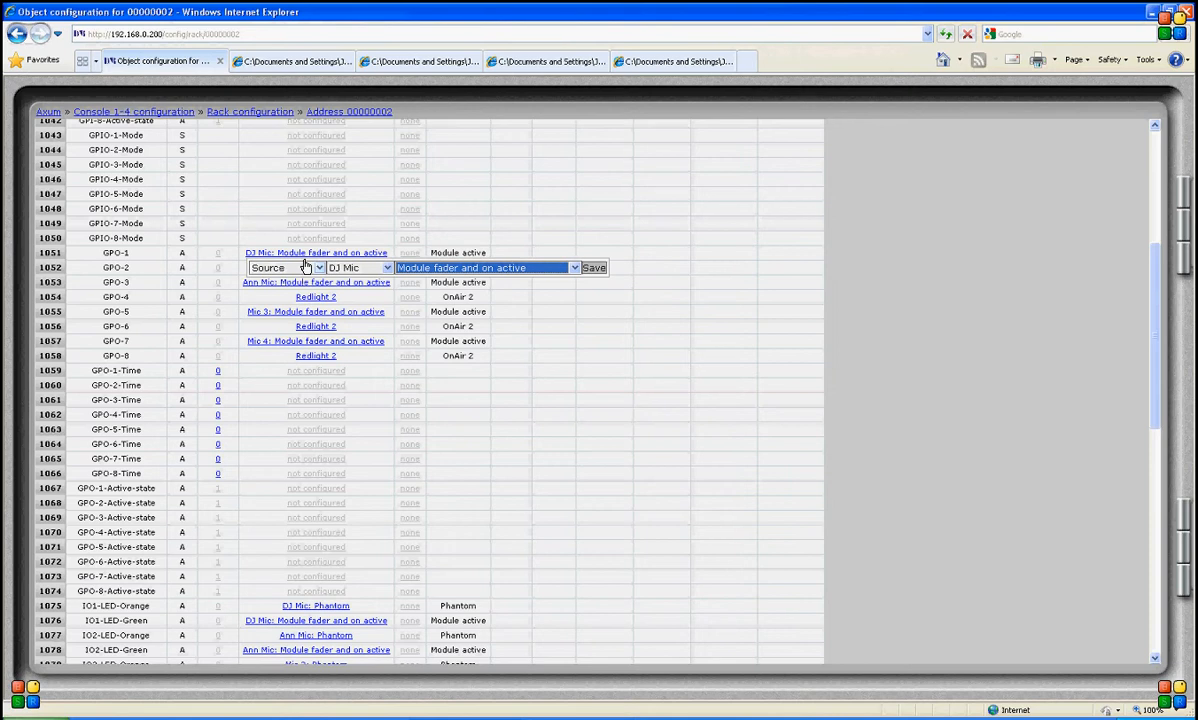
click(301, 255)
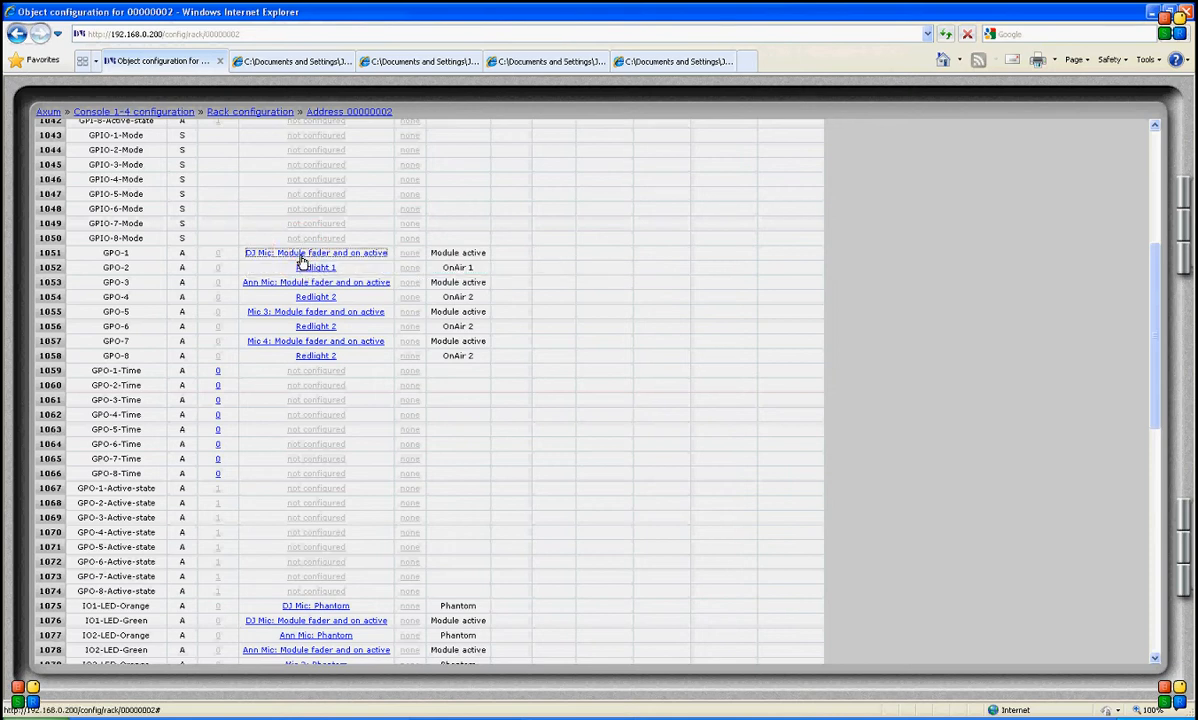
- Open GPO-2's function editor to review its global Redlight 1 function
click(330, 271)
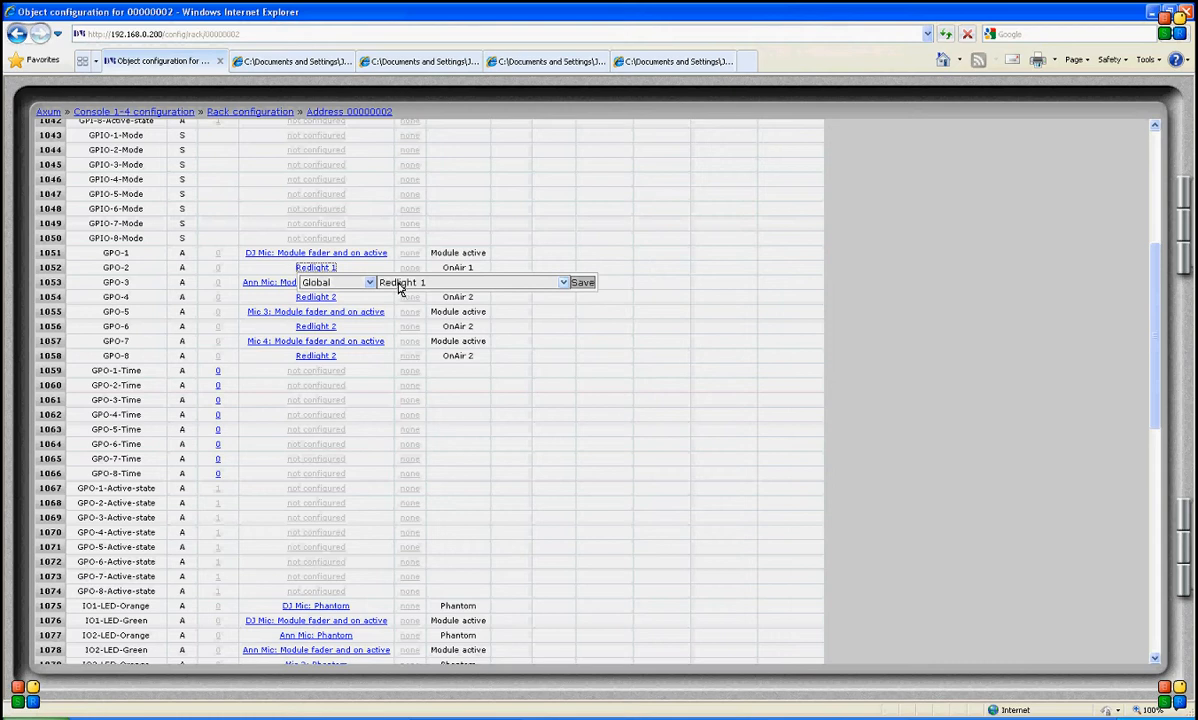
scroll(240, 340, down, 3)
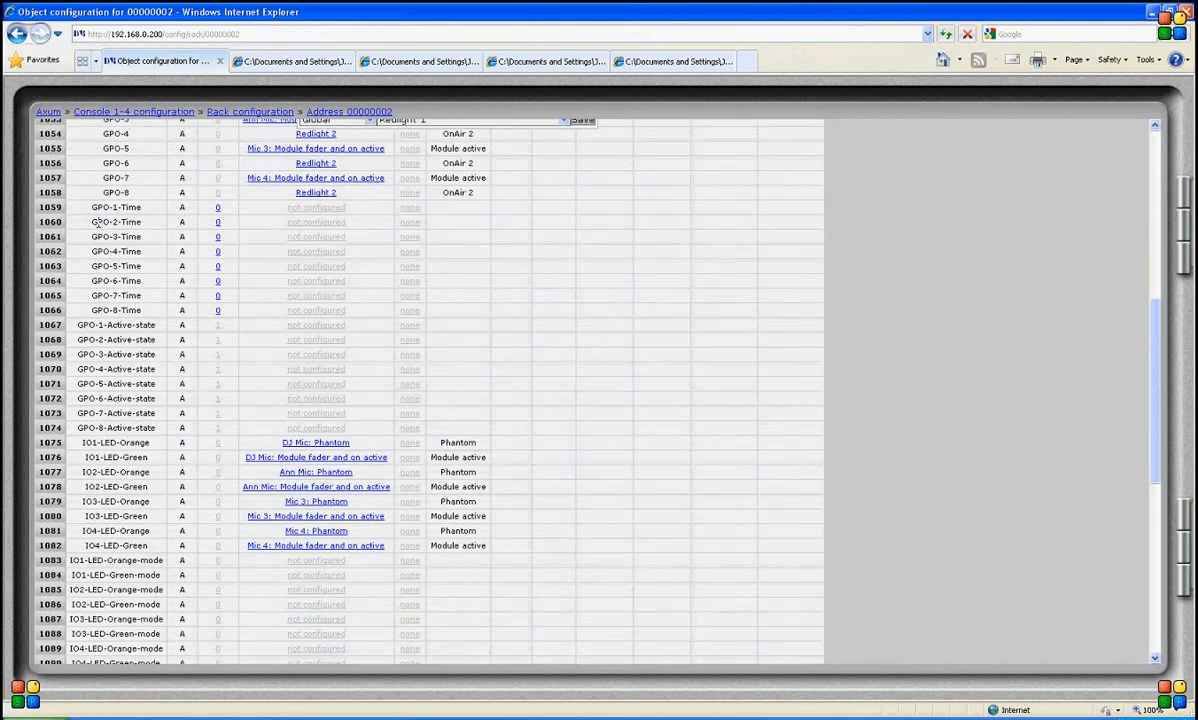
scroll(316, 283, up, 3)
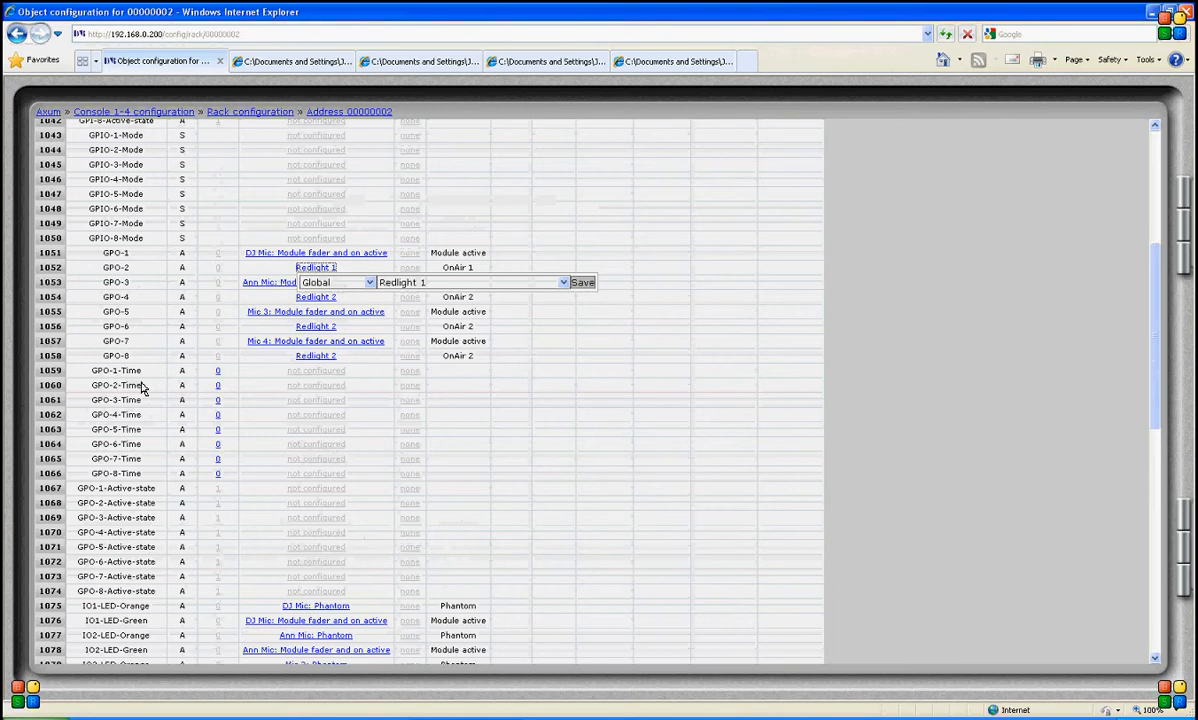
- Close the editor, leave the page and reopen the Rack-Mic card's object configuration from the rack configuration list
click(223, 372)
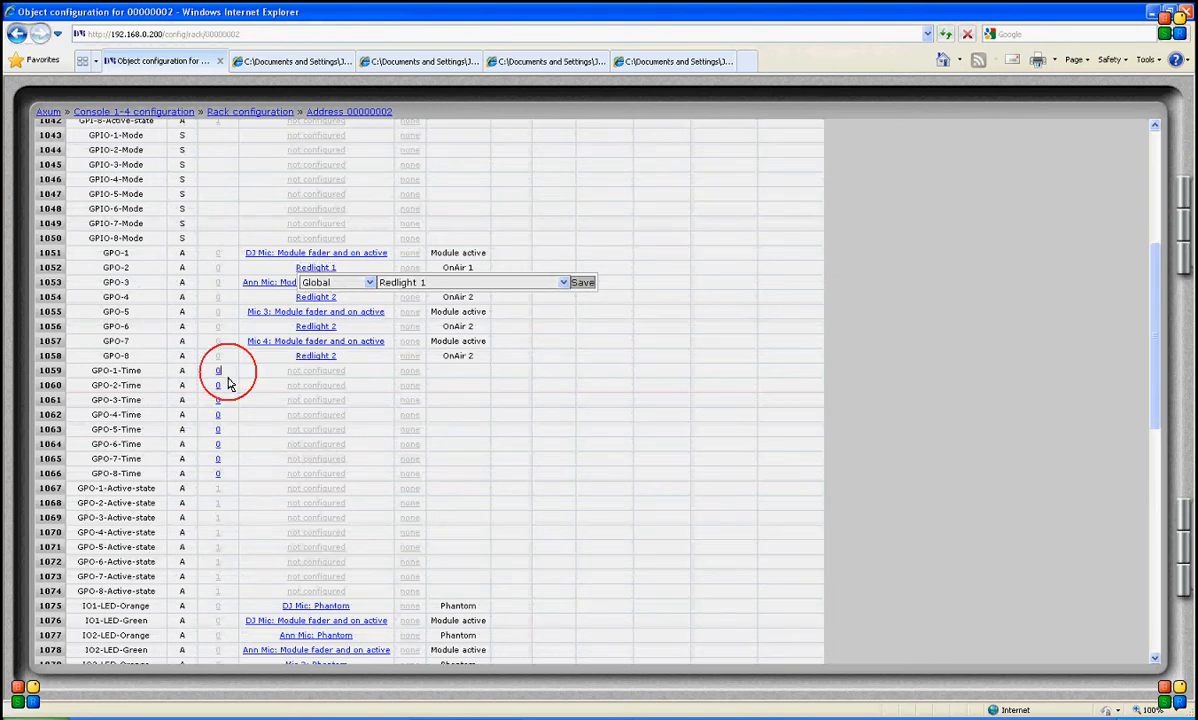
click(322, 269)
click(219, 371)
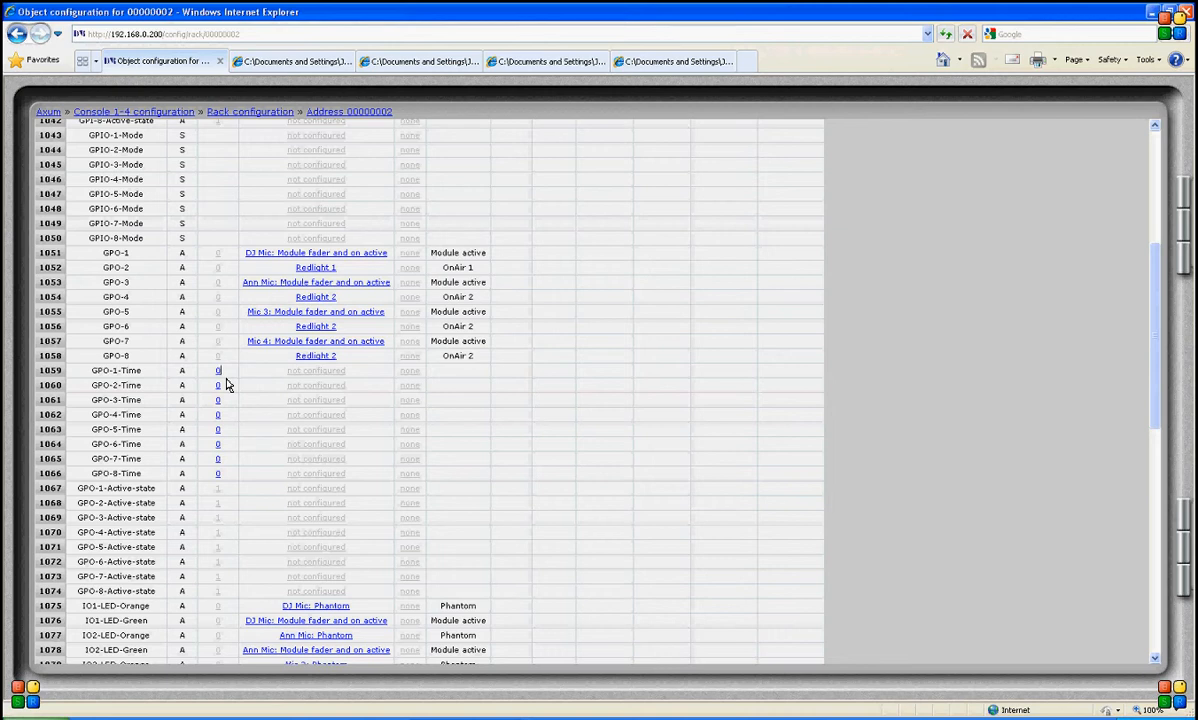
key(BackSpace)
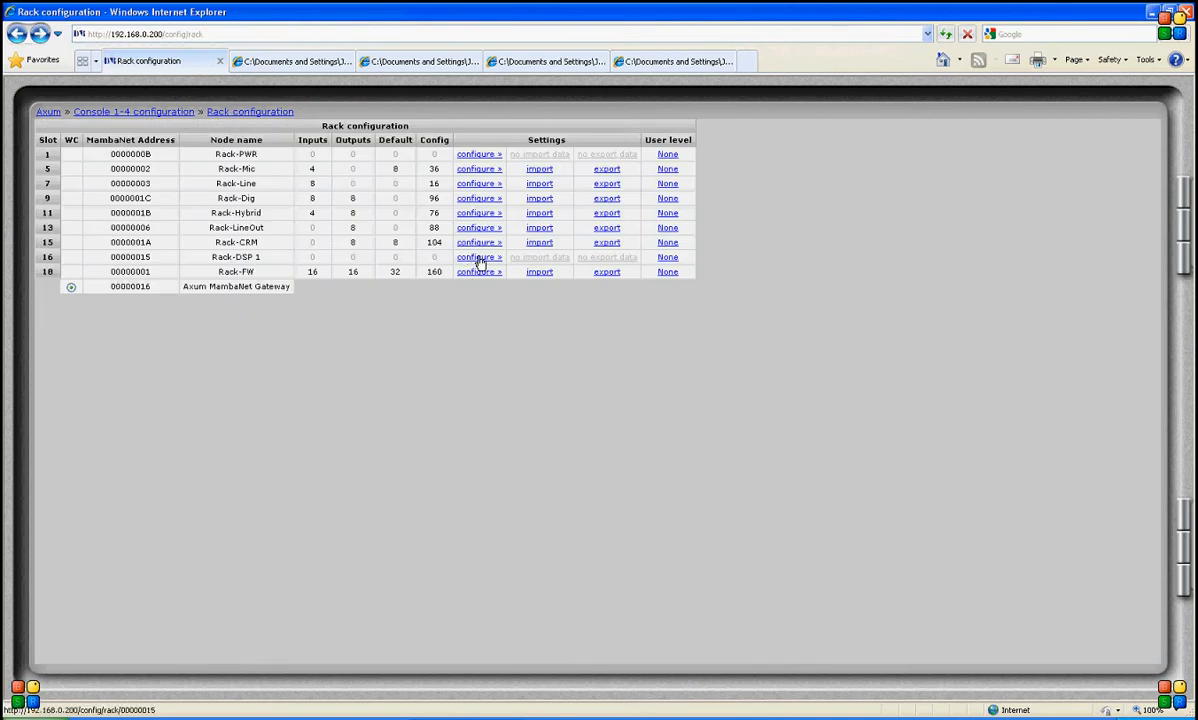
click(481, 168)
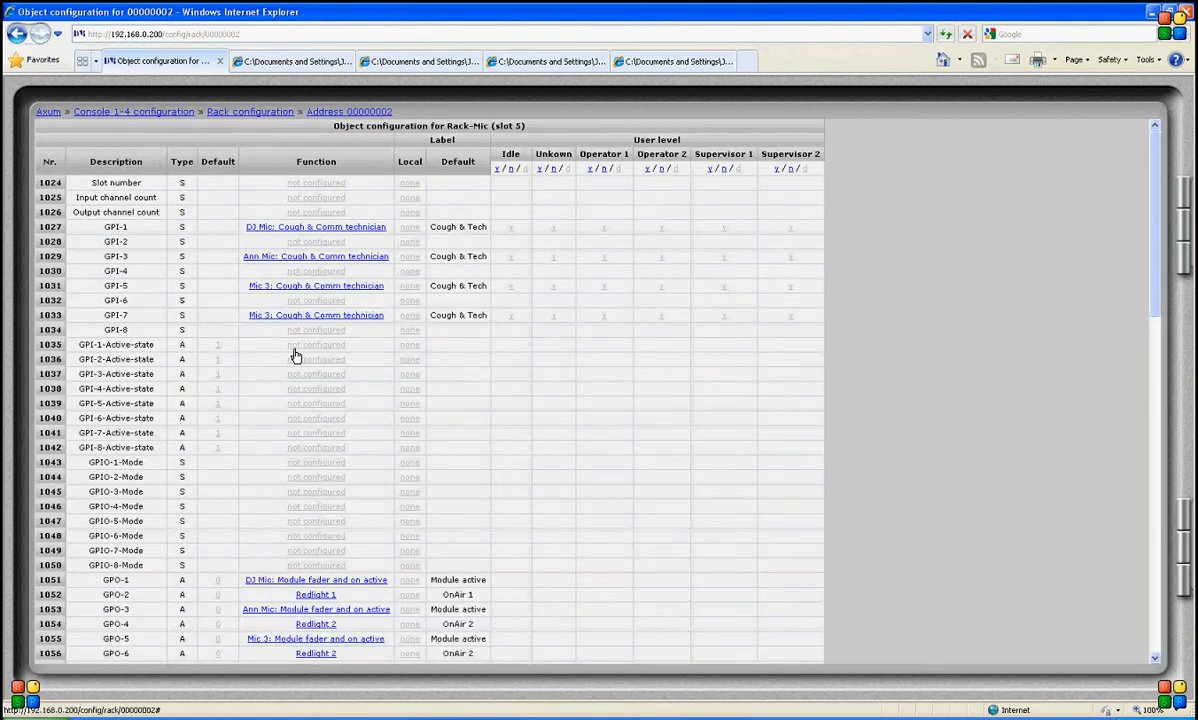
- Set the GPO-1-Time value to 200
scroll(285, 340, down, 3)
click(218, 301)
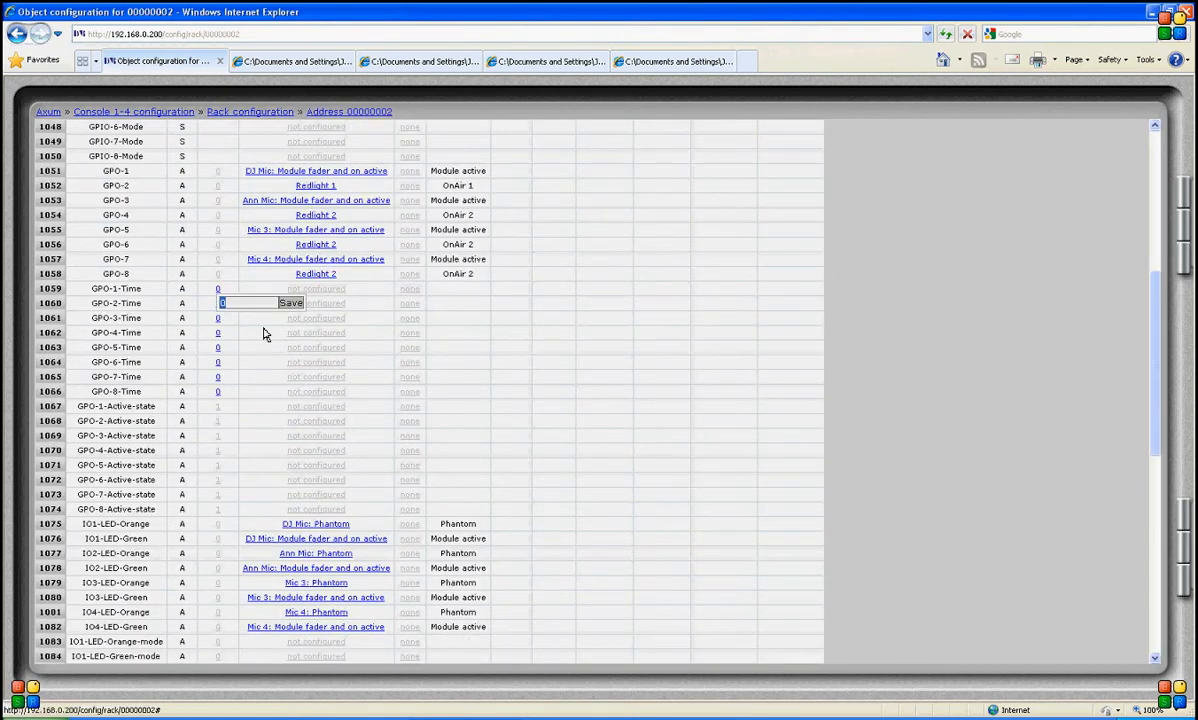
key(BackSpace)
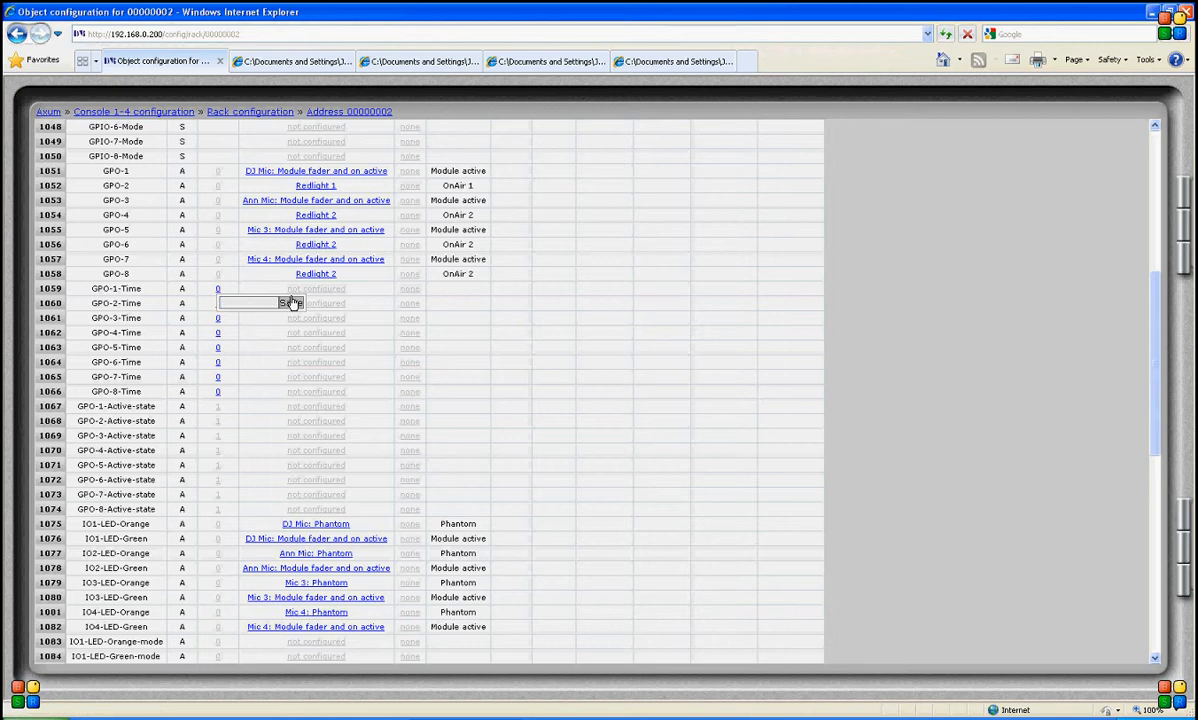
click(294, 307)
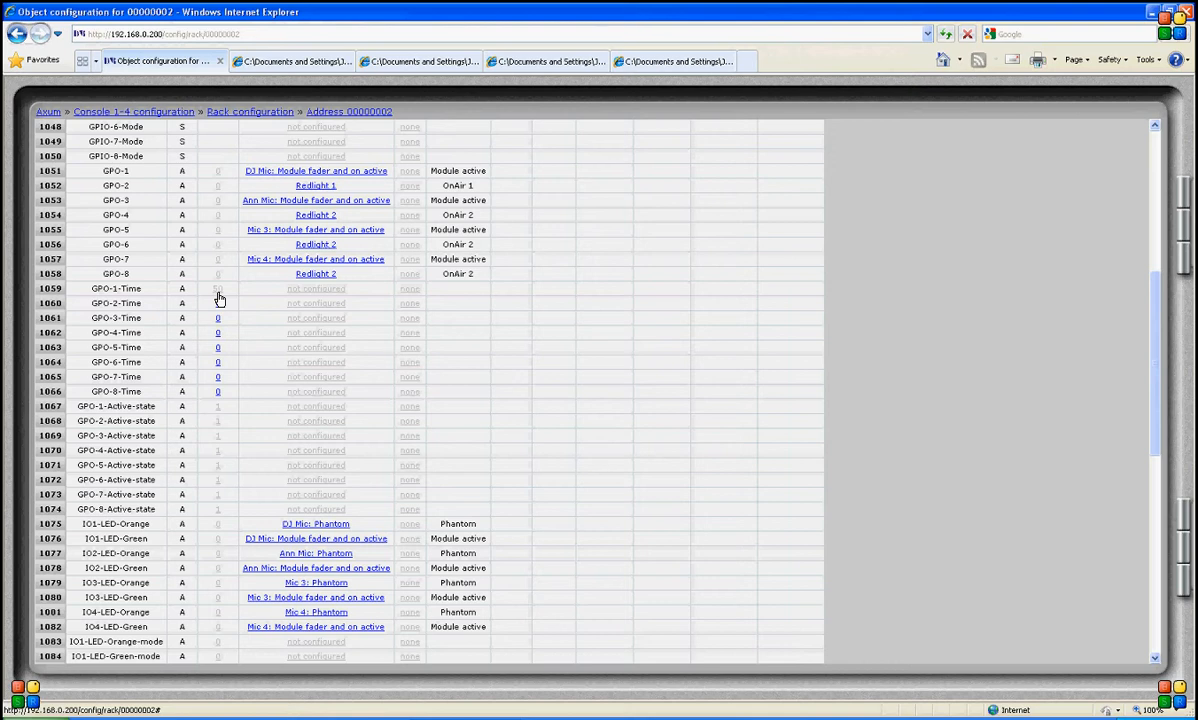
click(219, 300)
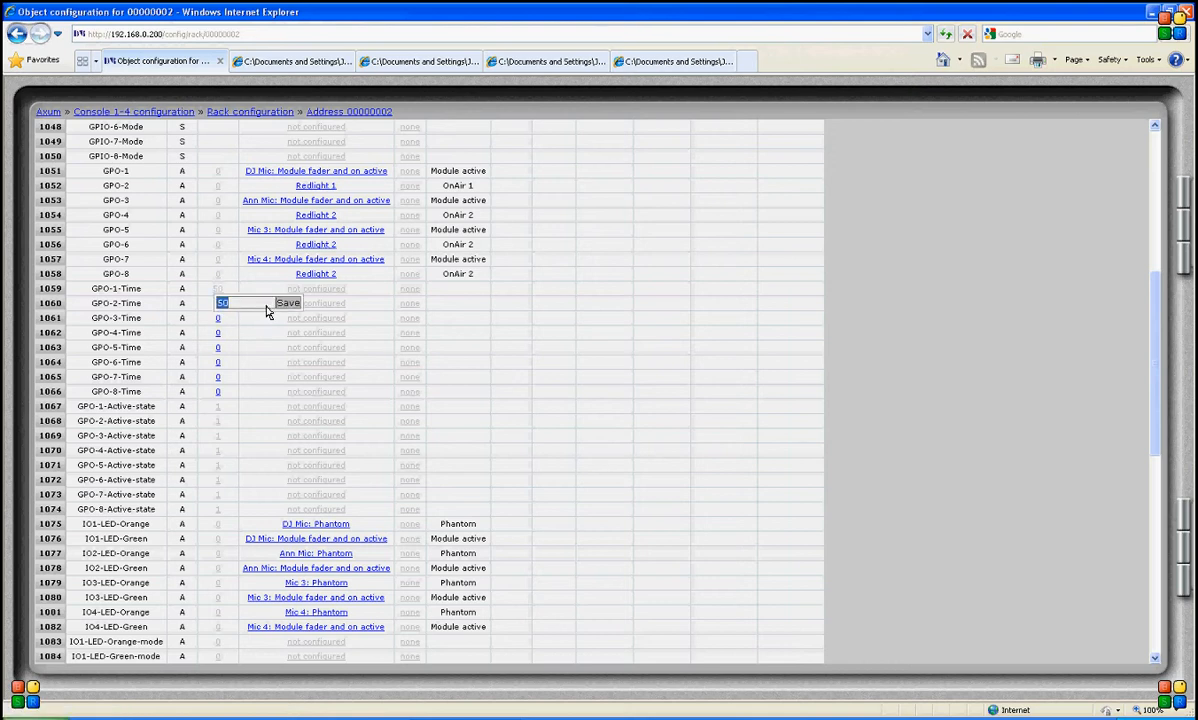
text(1)
text(00)
click(288, 302)
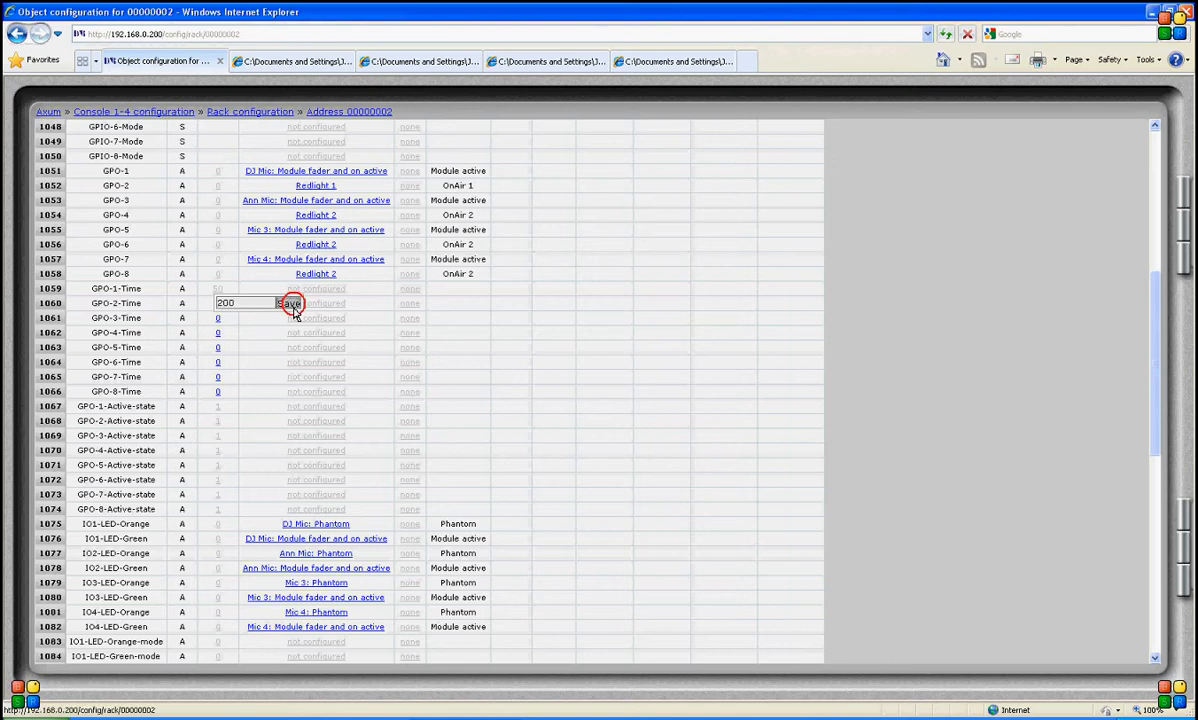
- Set the GPO-1-Time value back to 0
click(218, 303)
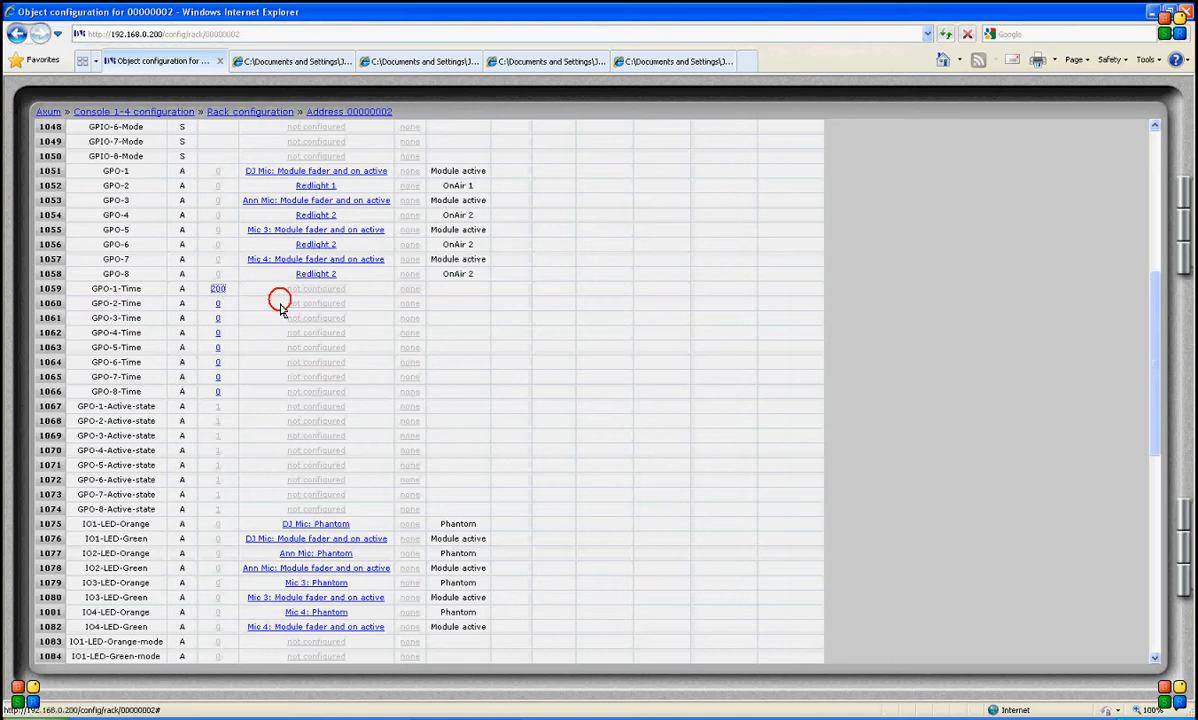
key(BackSpace)
key(BackSpace)
key(BackSpace)
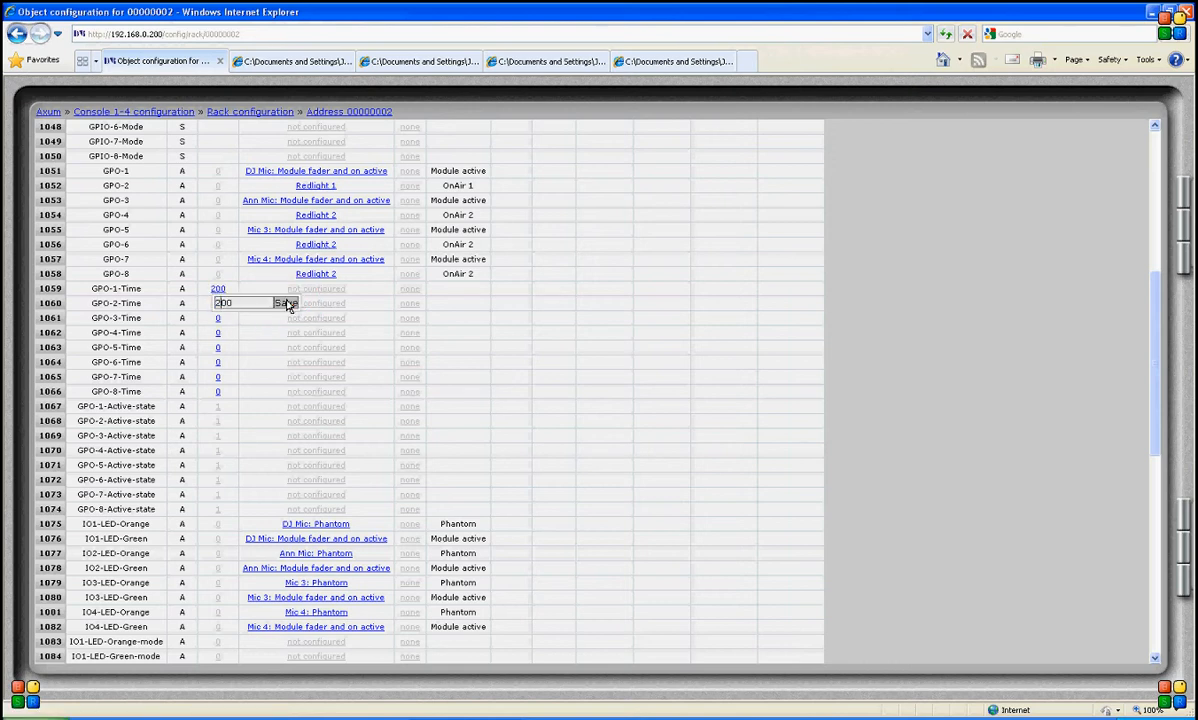
text(0)
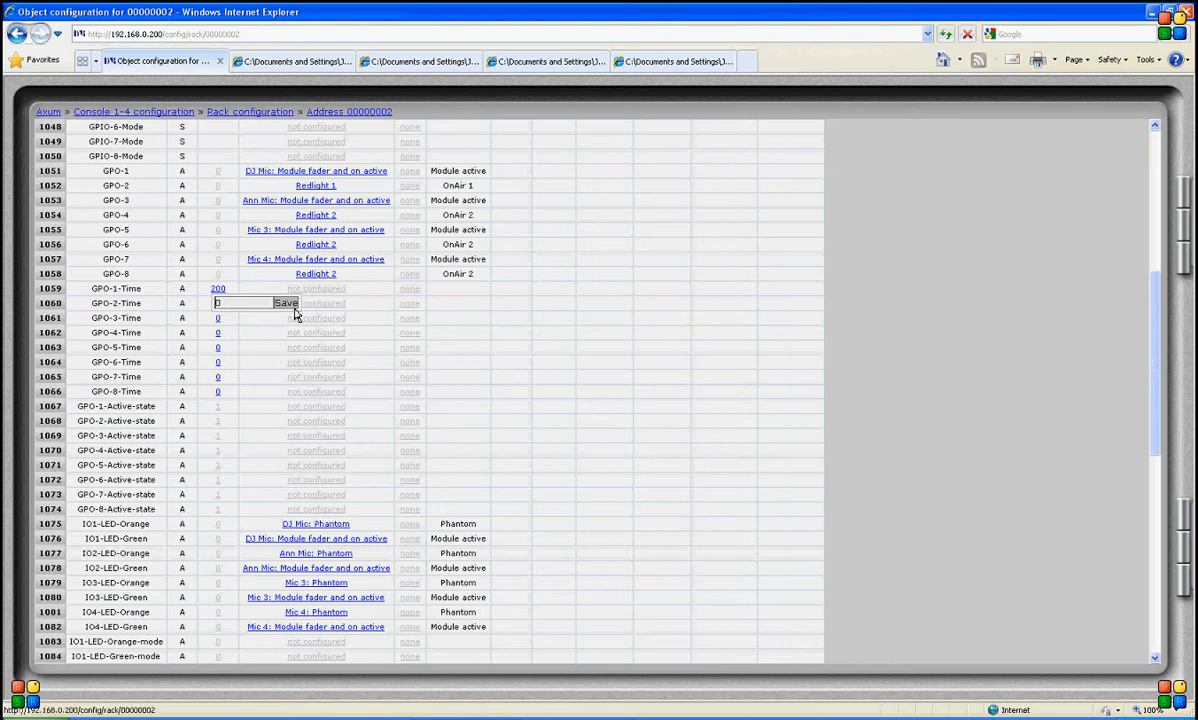
click(287, 304)
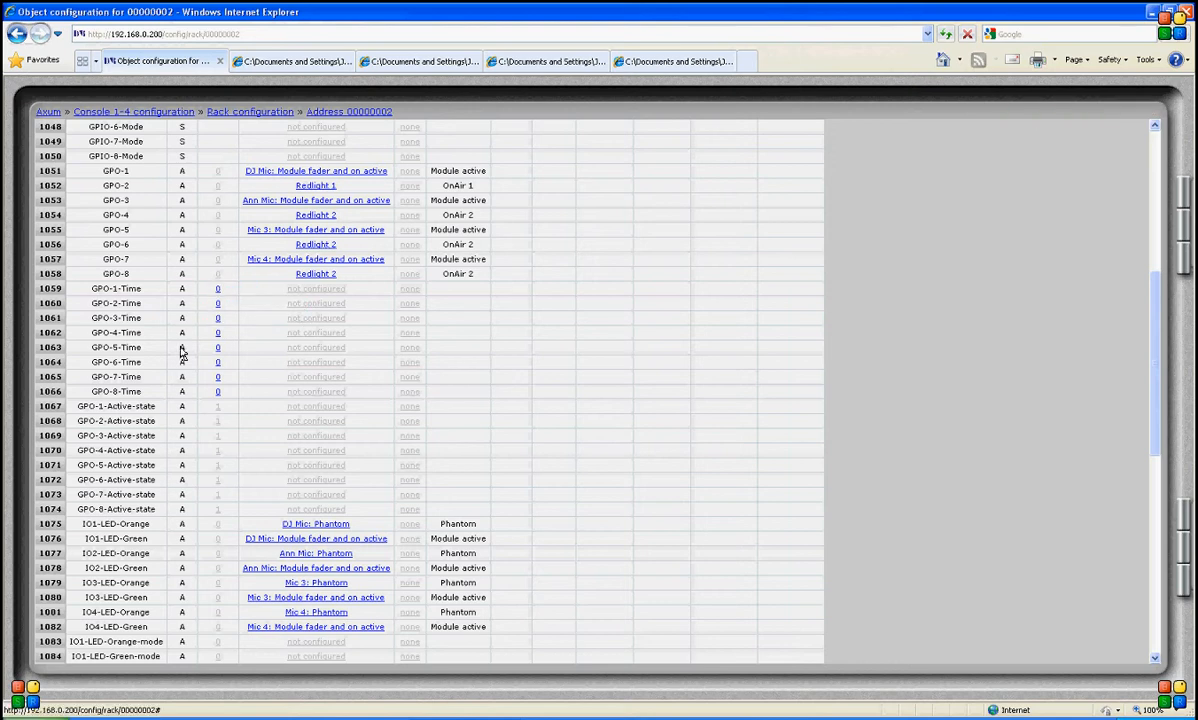
- Set the GPO-1-Active-state value to 0
scroll(318, 445, down, 3)
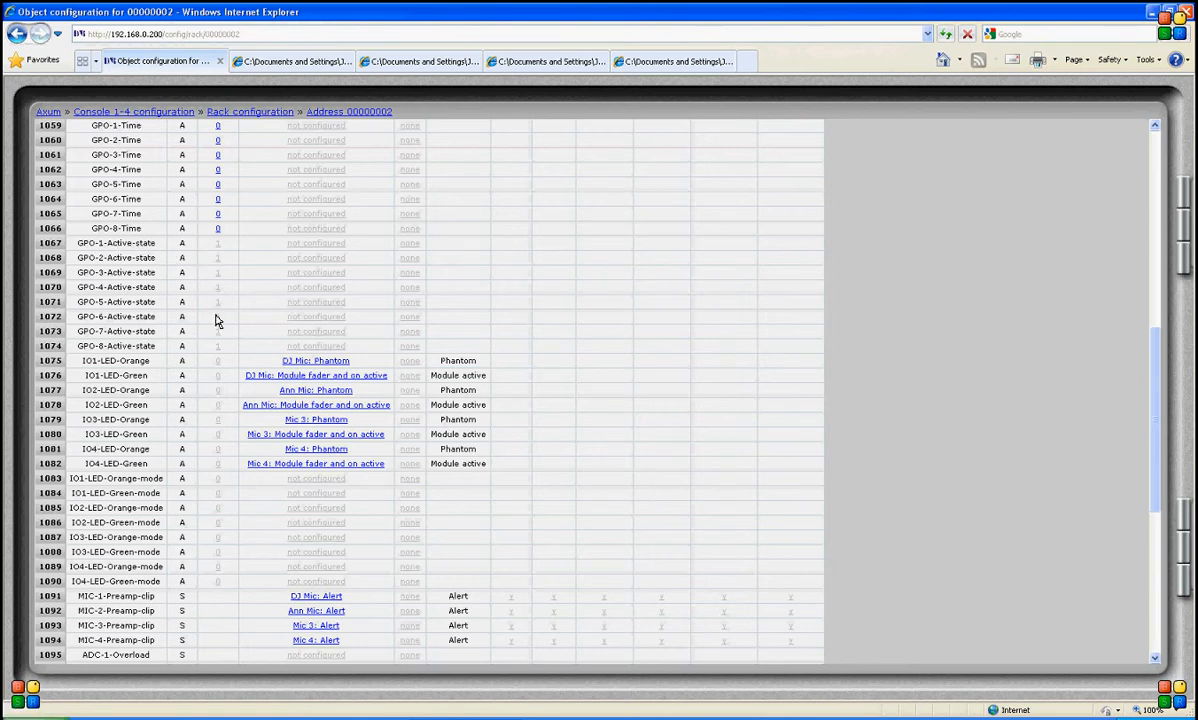
scroll(217, 320, up, 2)
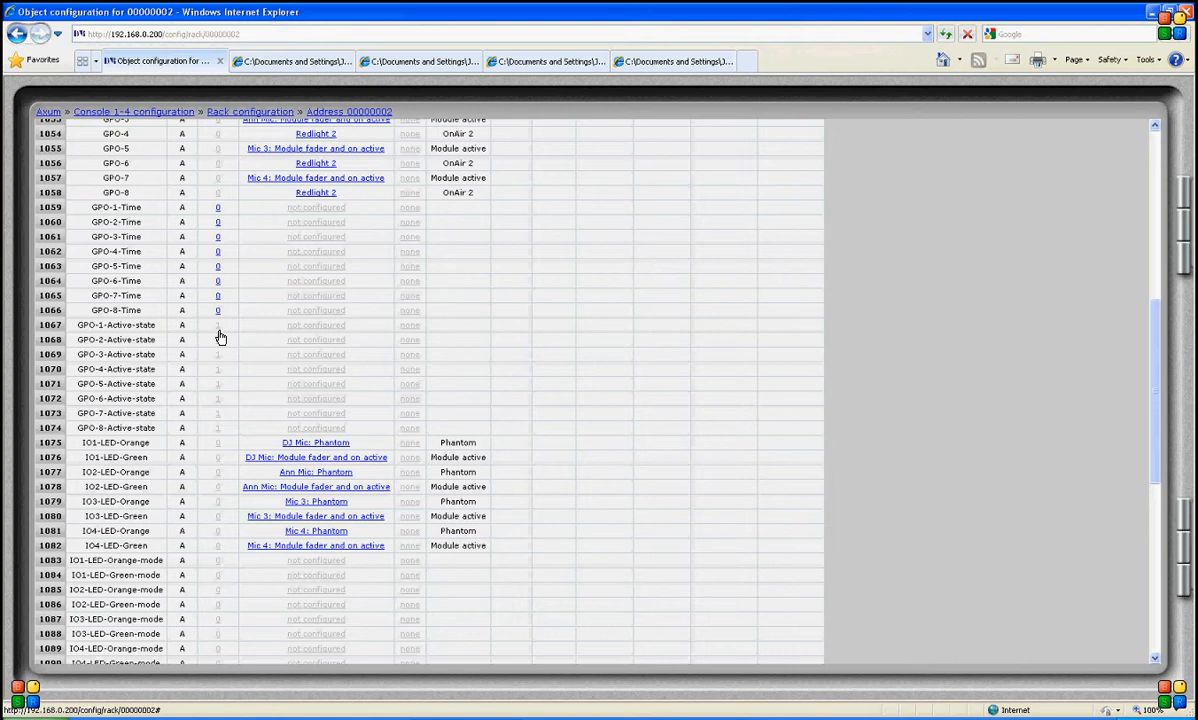
key(alt+d)
click(218, 339)
click(231, 339)
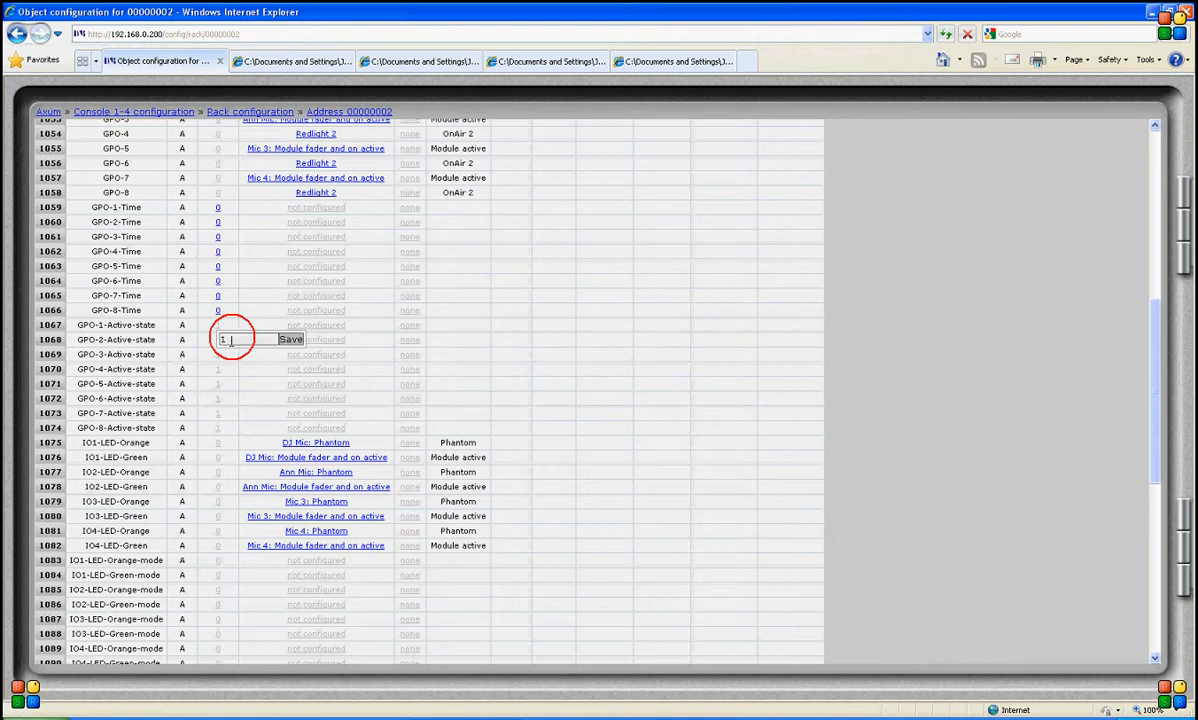
click(286, 340)
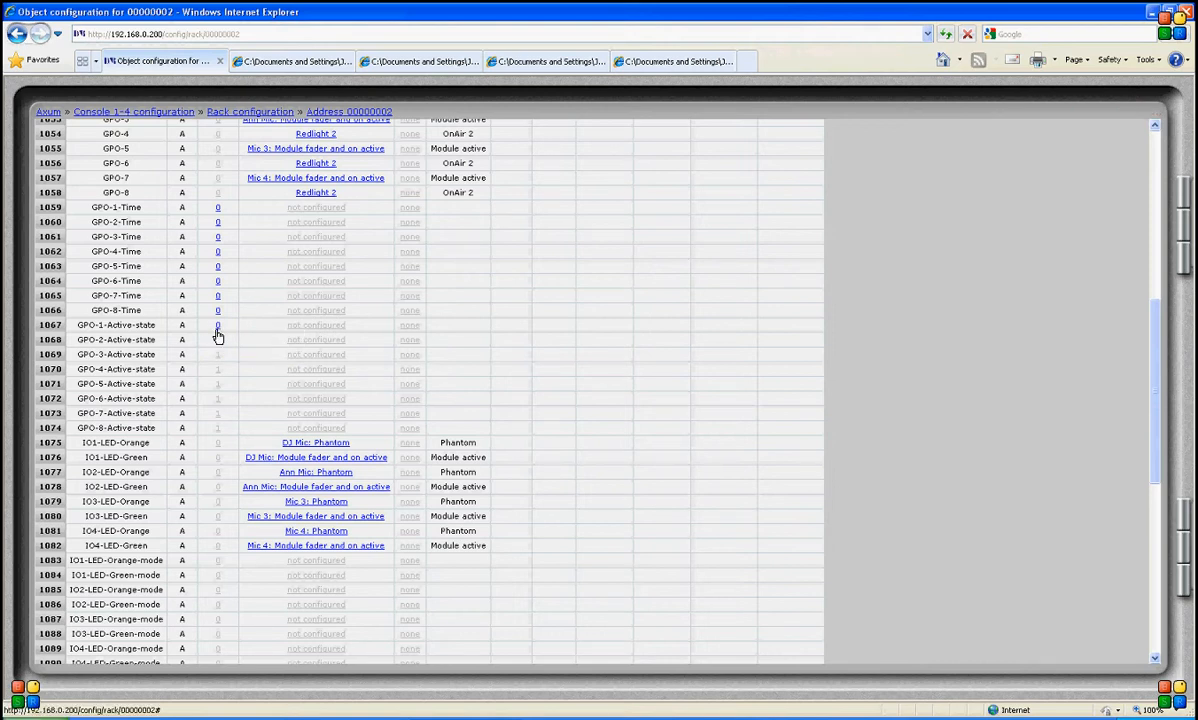
- Reload the object configuration page and scroll through the GPO time, active-state and LED rows
click(218, 337)
key(F5)
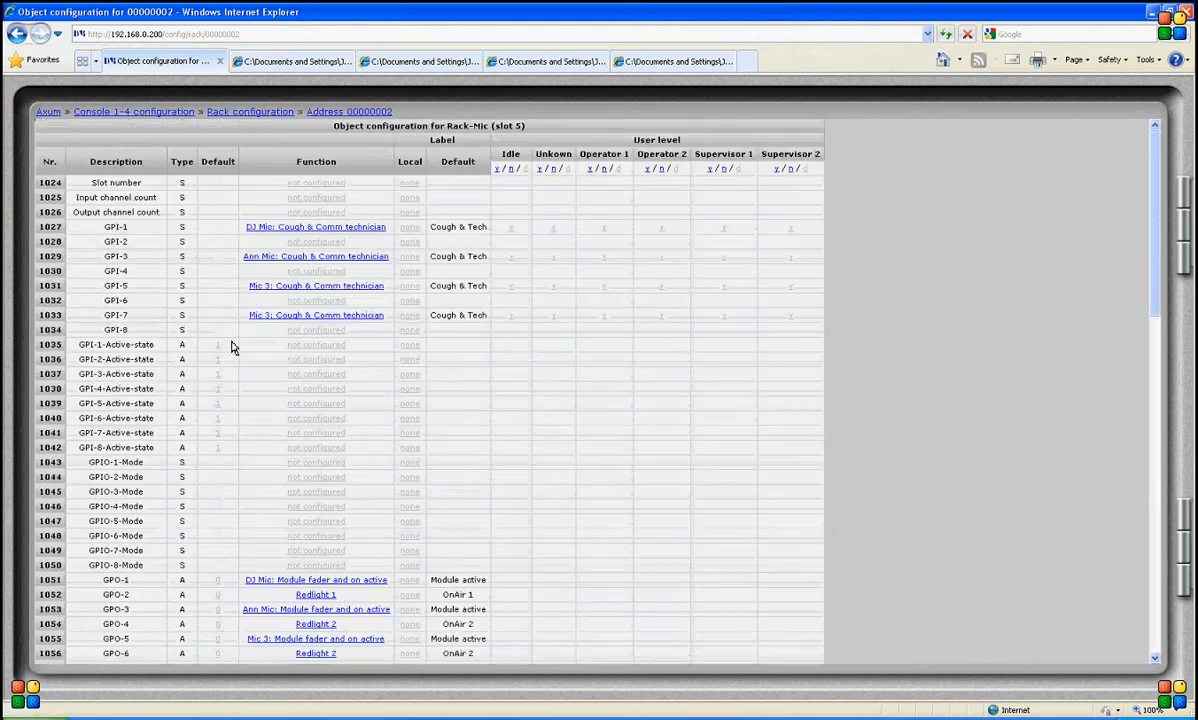
scroll(241, 509, down, 2)
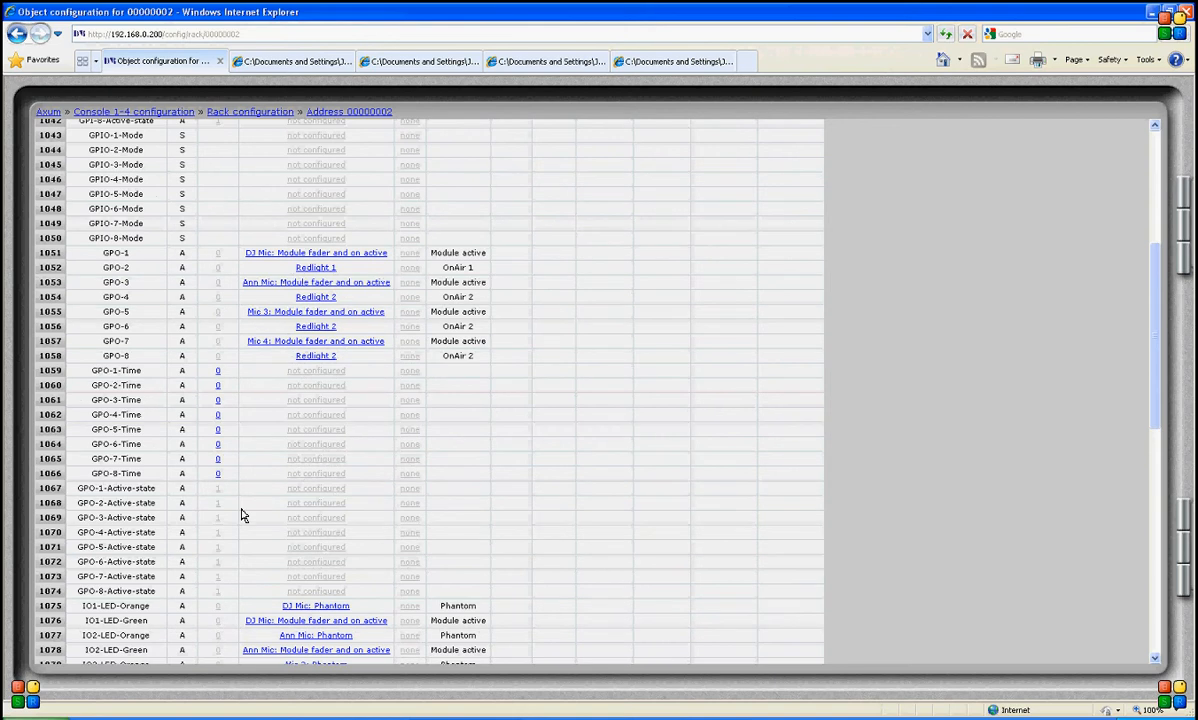
scroll(241, 512, down, 3)
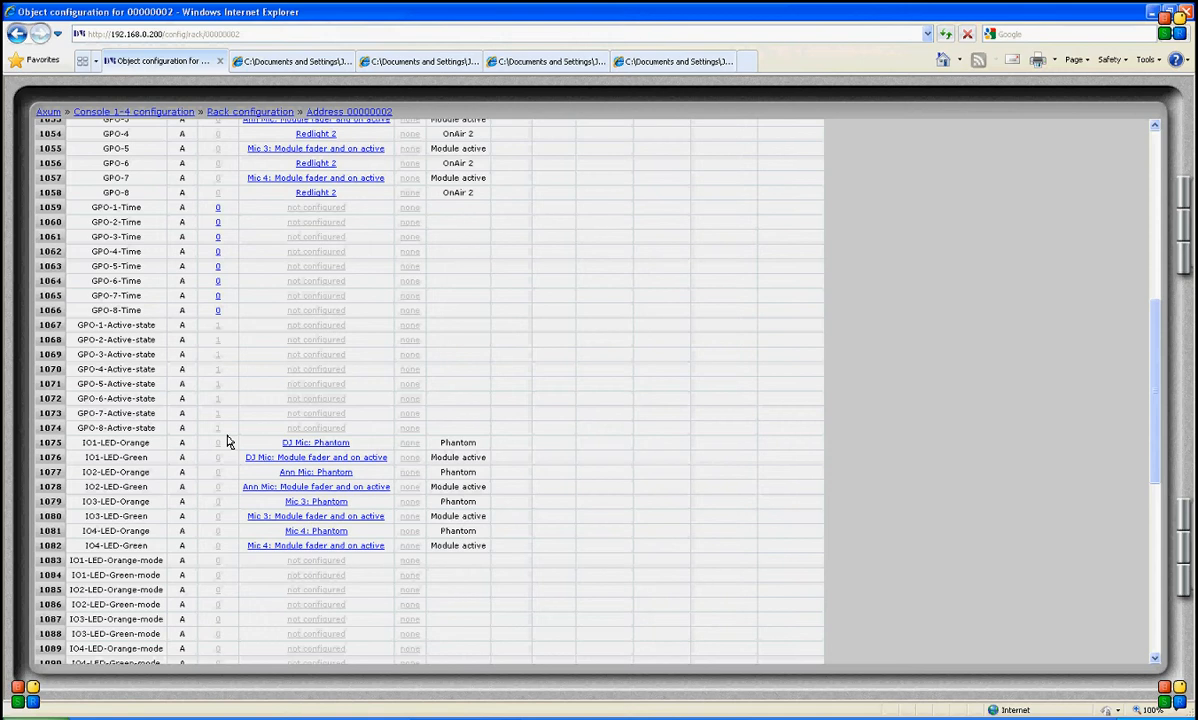
scroll(227, 442, down, 1)
scroll(227, 442, down, 1)
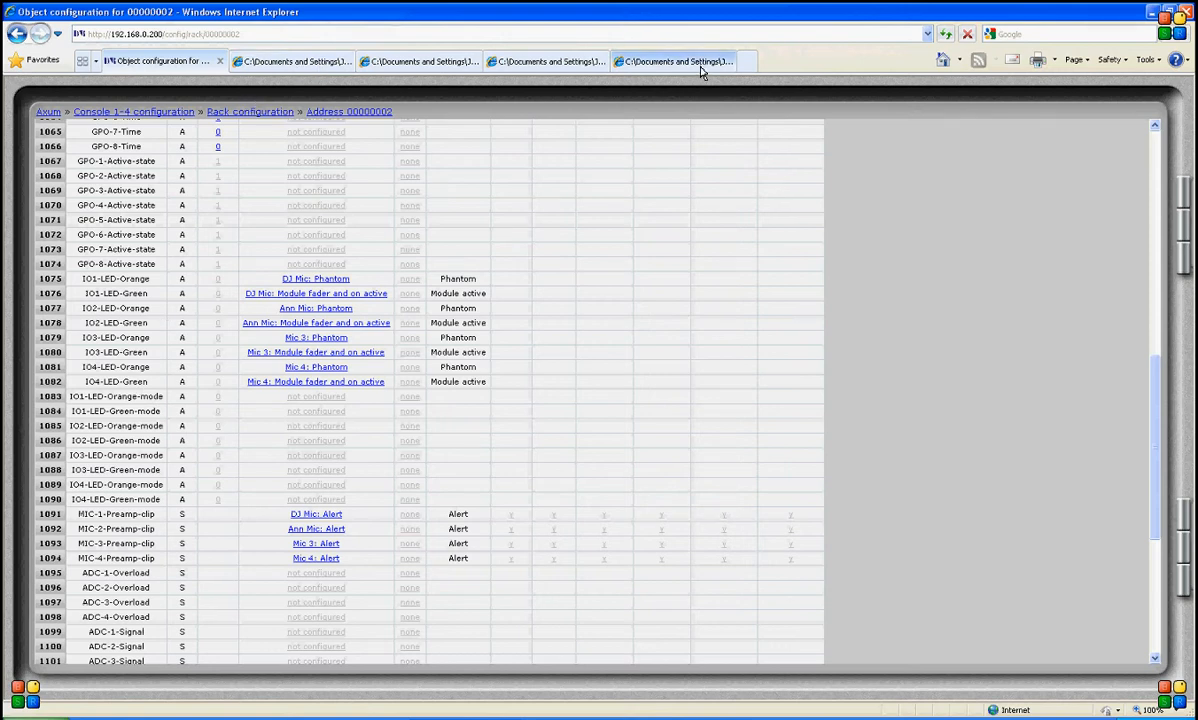
- Switch to the rack photo tab to view the card layout, then return to the configuration tab
click(585, 61)
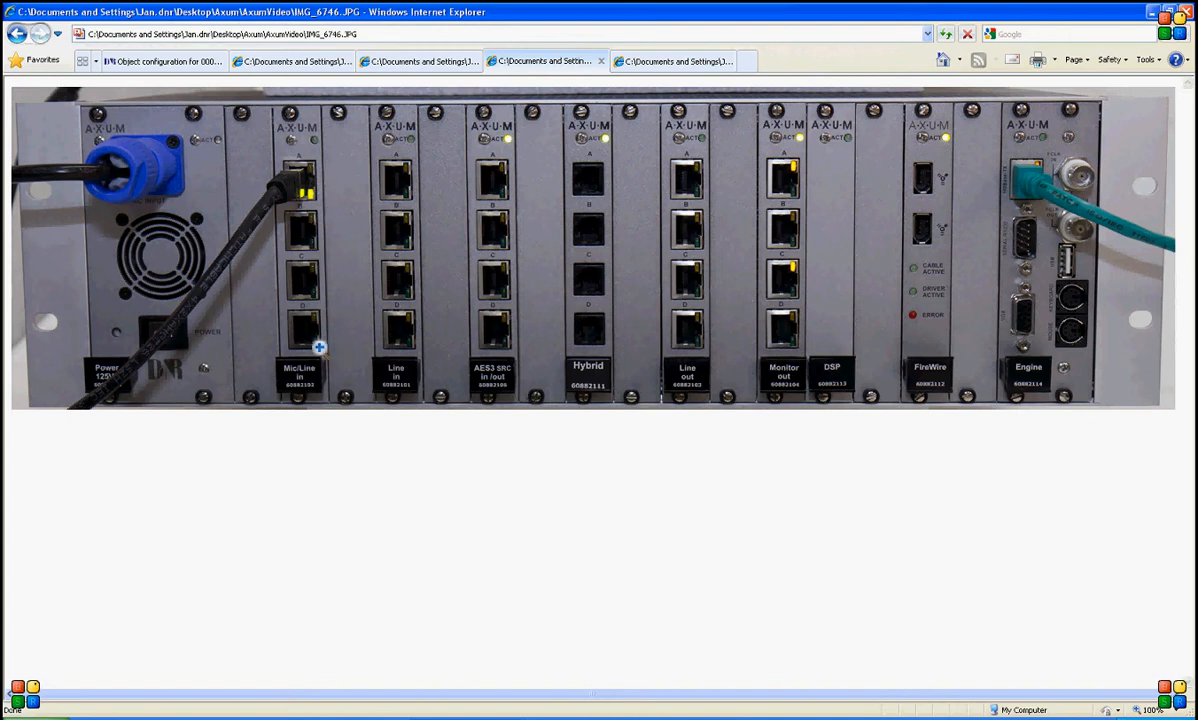
click(154, 62)
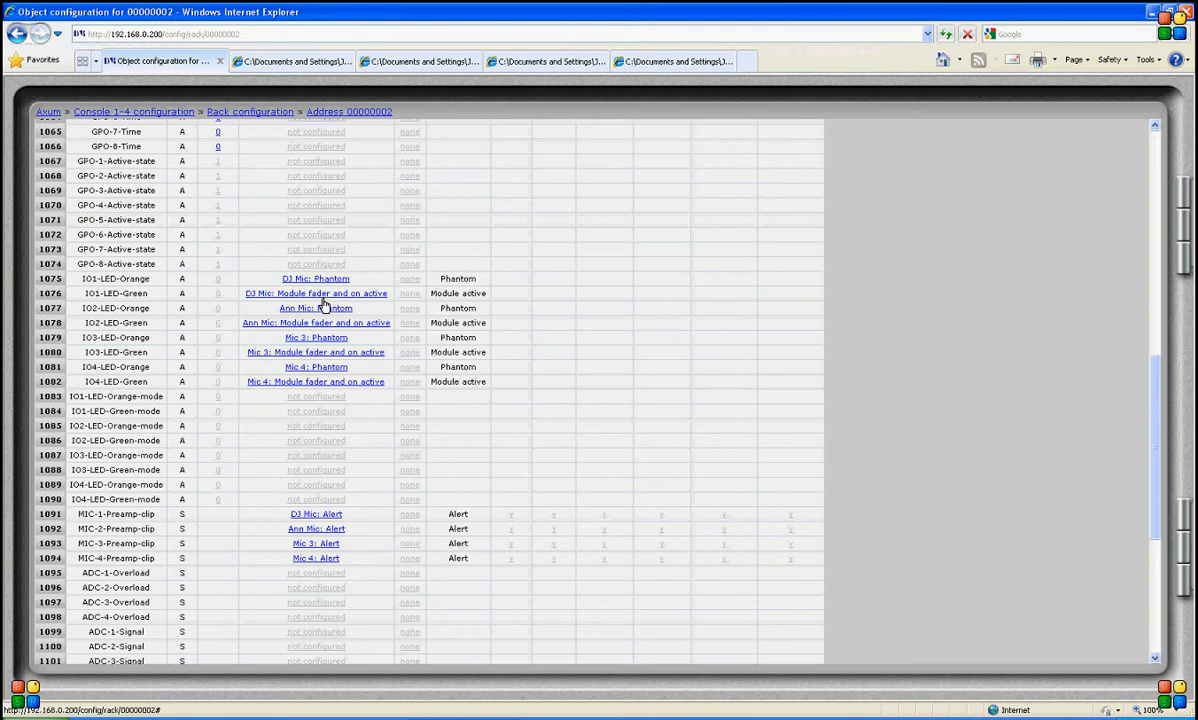
- Open IO1-LED-Green's function editor and browse its source type, source and function lists without saving
click(320, 298)
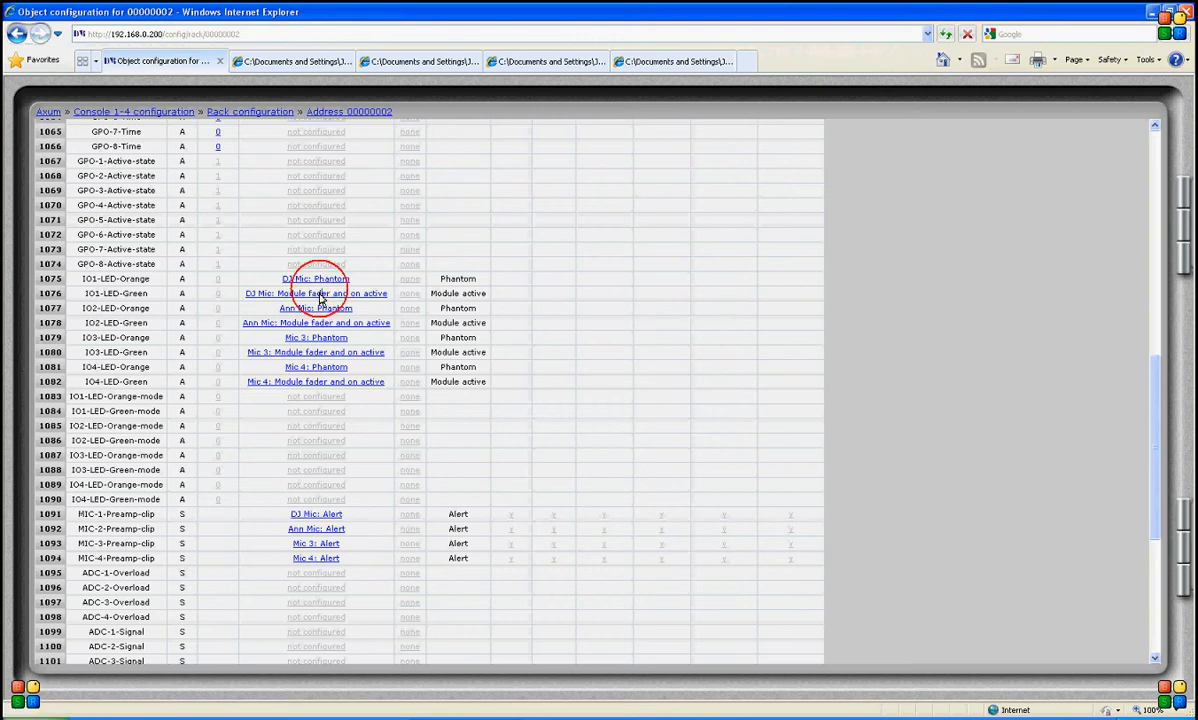
click(320, 298)
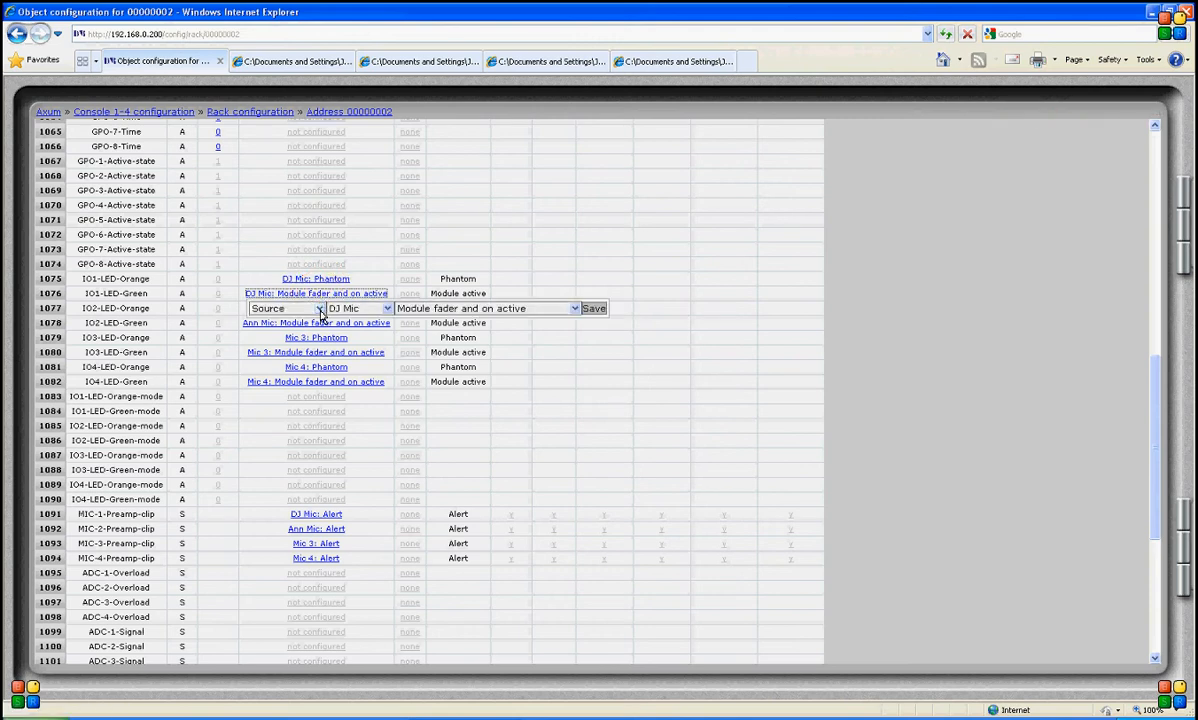
click(318, 308)
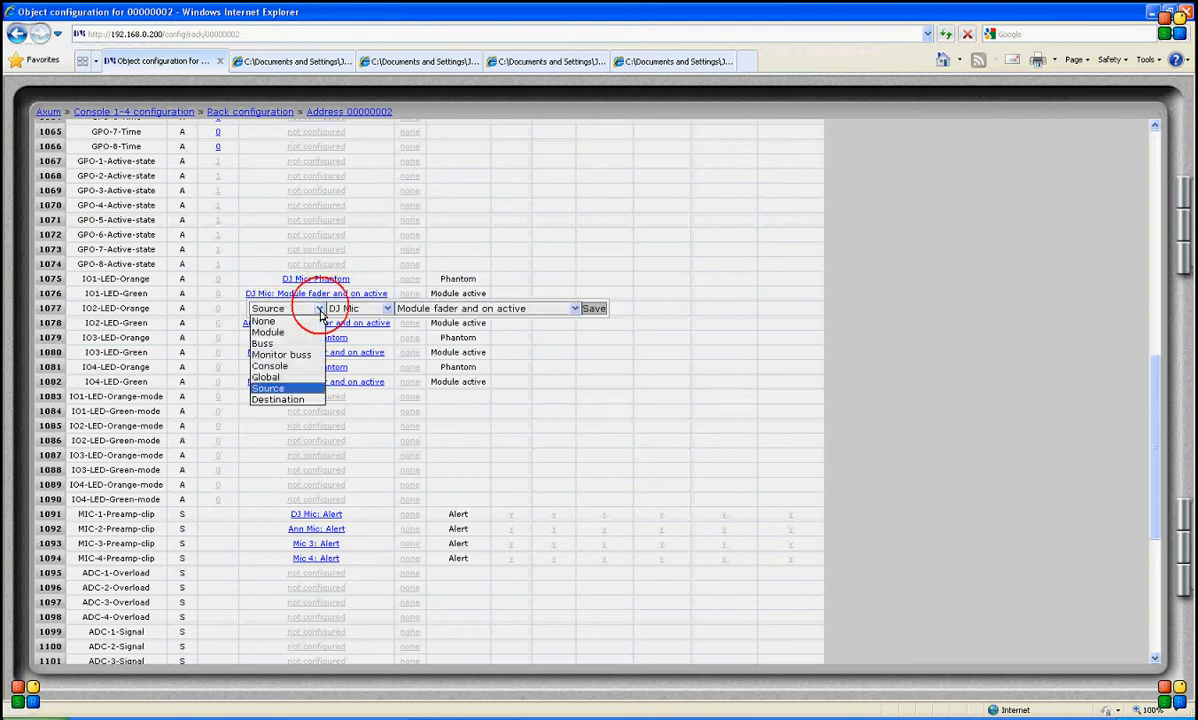
click(282, 388)
click(386, 309)
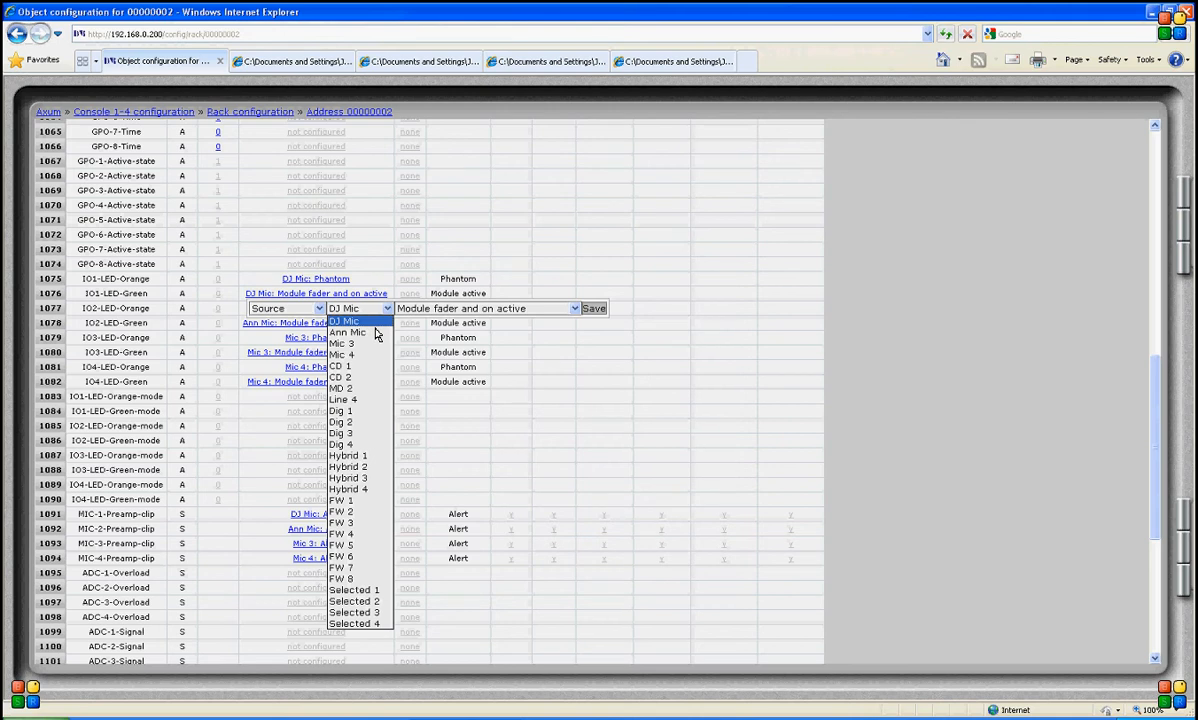
click(376, 325)
click(575, 309)
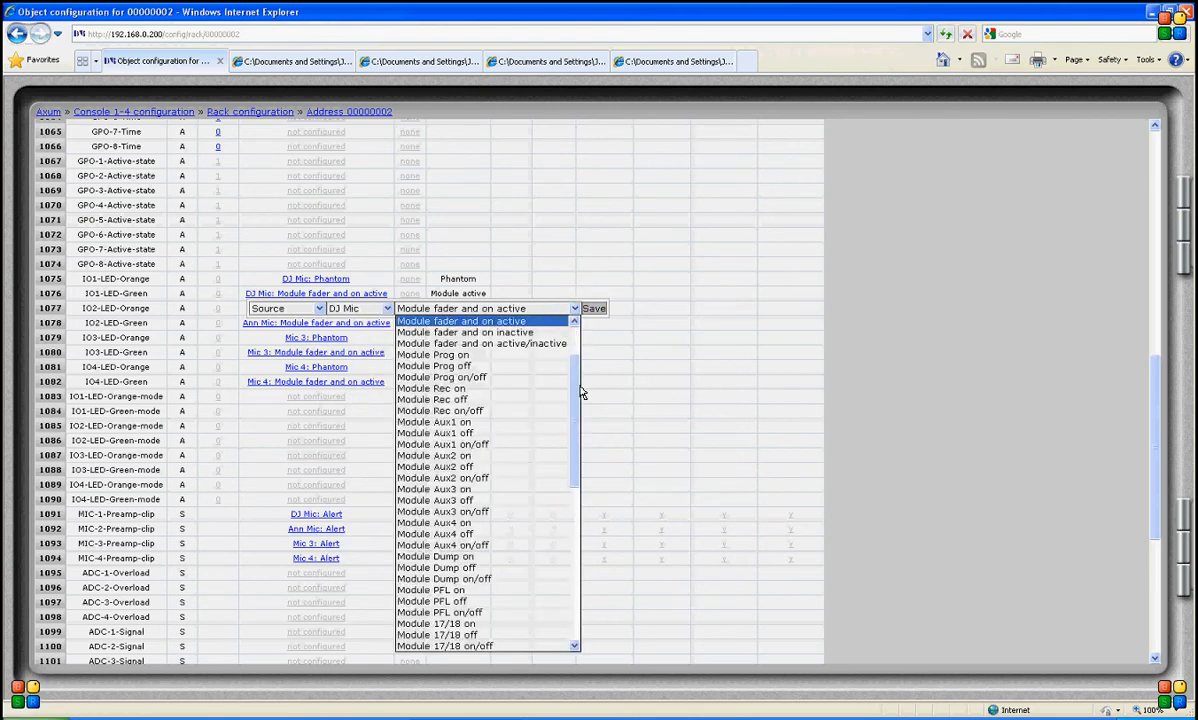
mouse_move(580, 398)
mouse_down()
mouse_move(574, 424)
mouse_move(575, 406)
mouse_up()
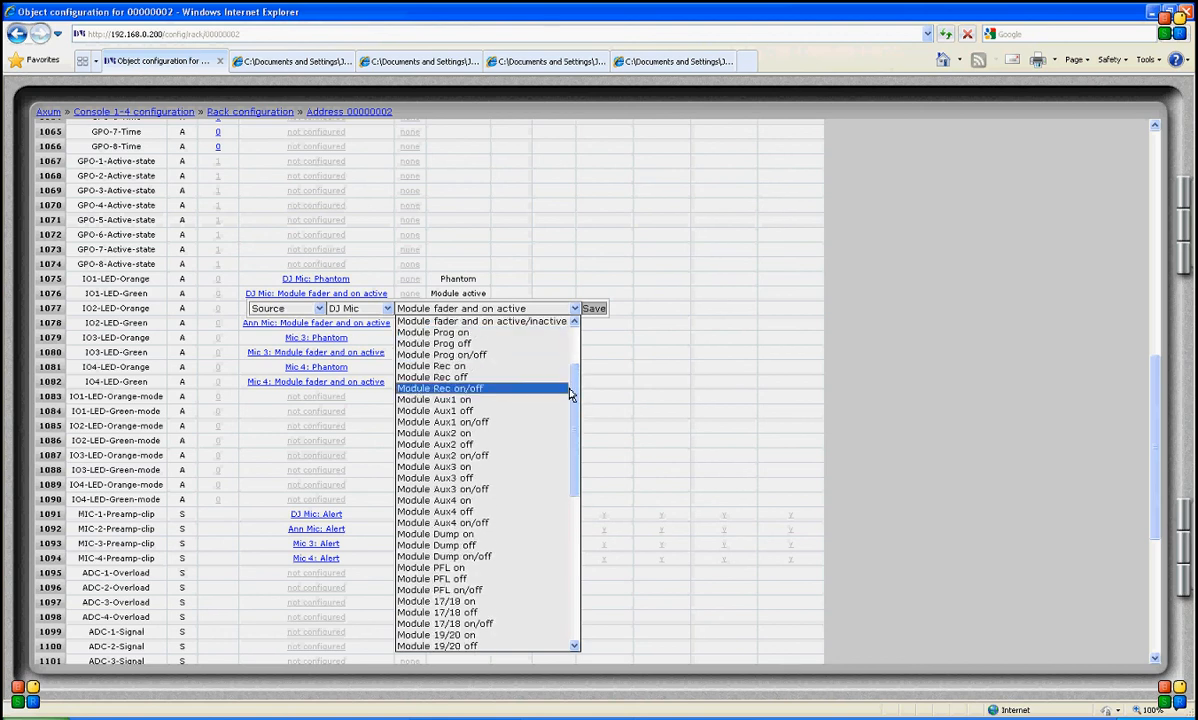
drag(571, 382, 570, 575)
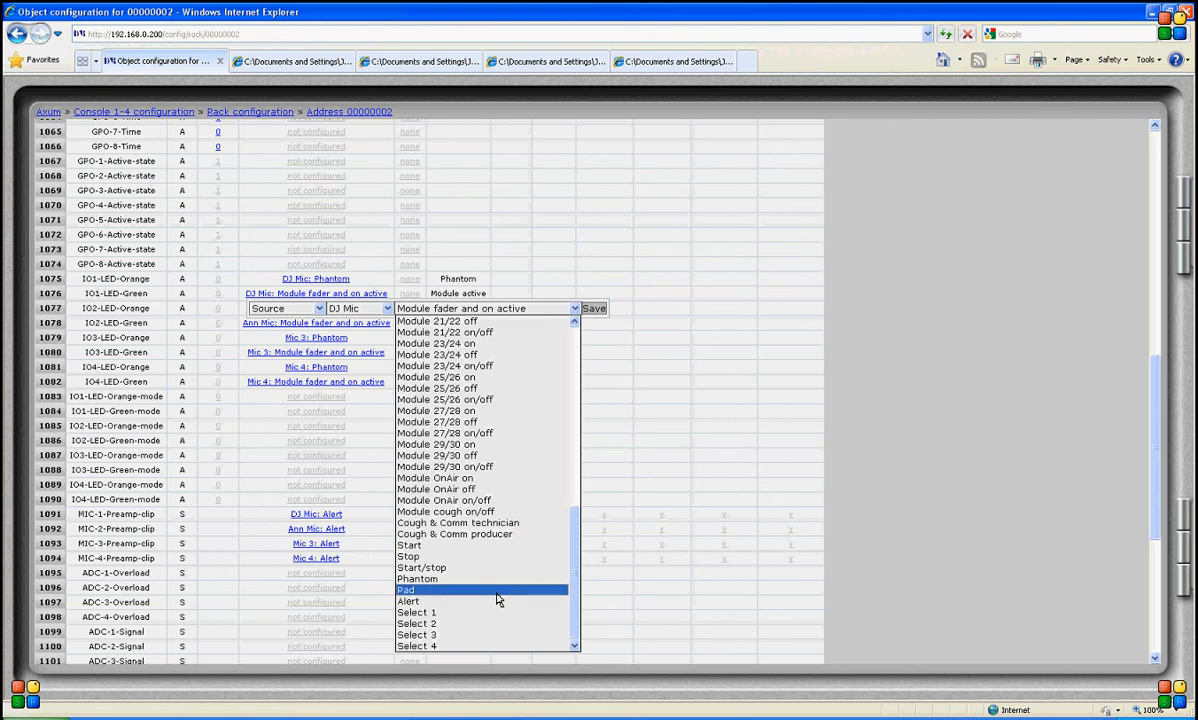
click(321, 301)
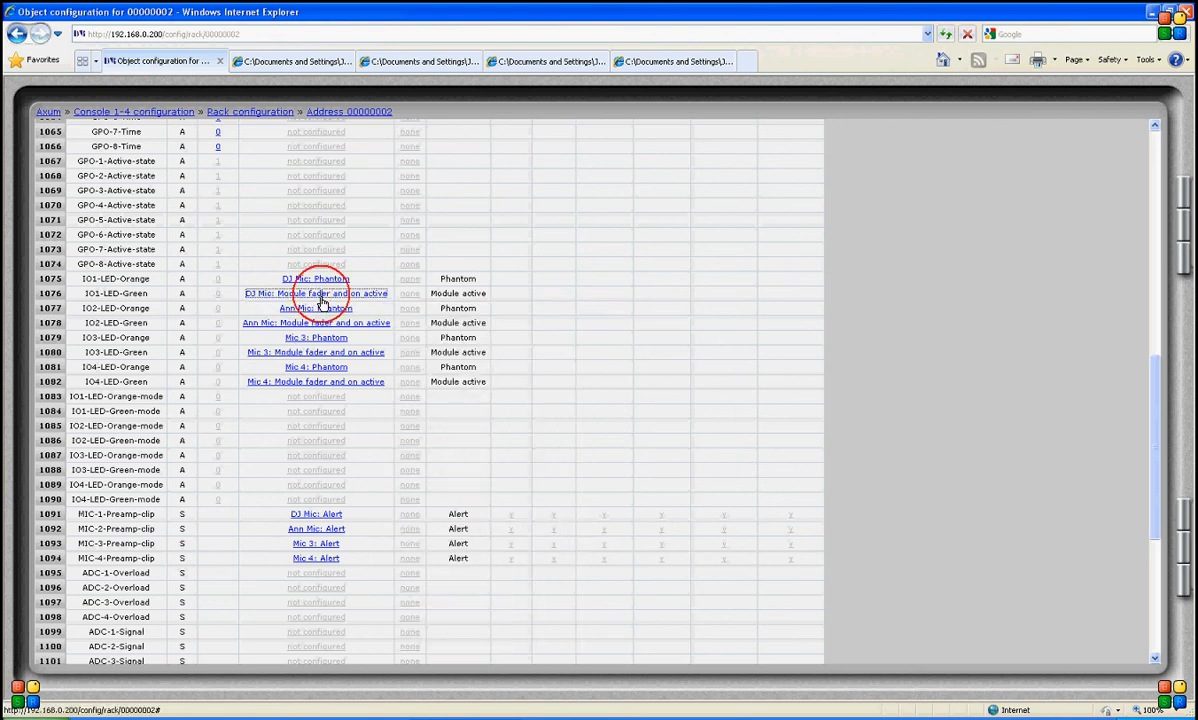